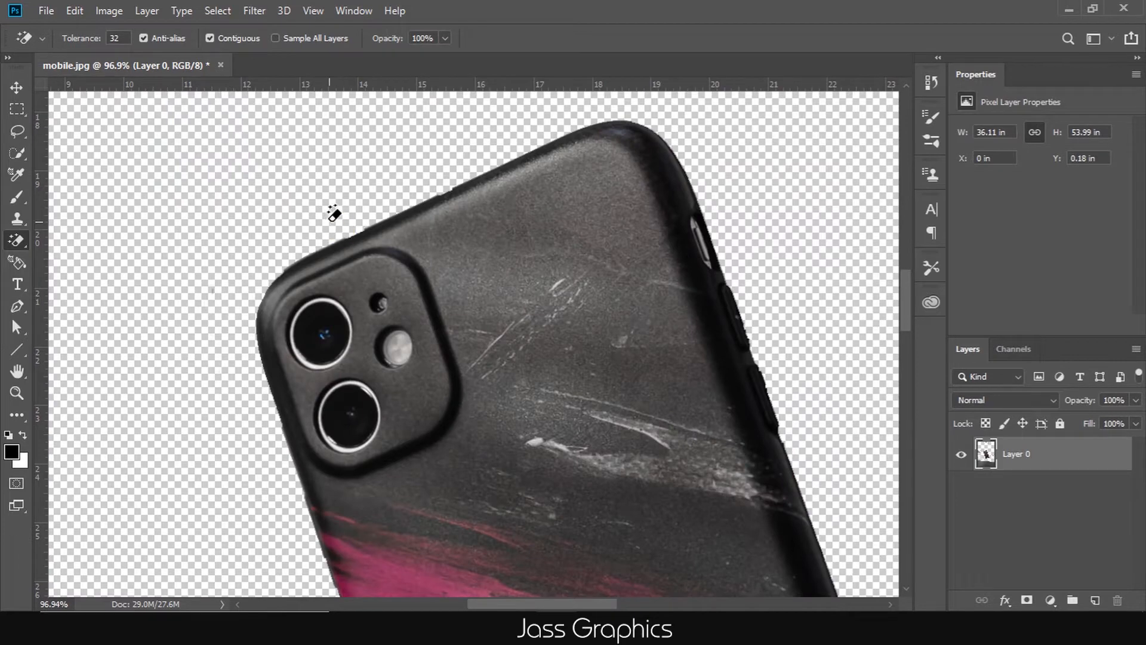
Step: Select the phone with the Quick Selection tool's Select Subject command
scroll(281, 209, "up", 5)
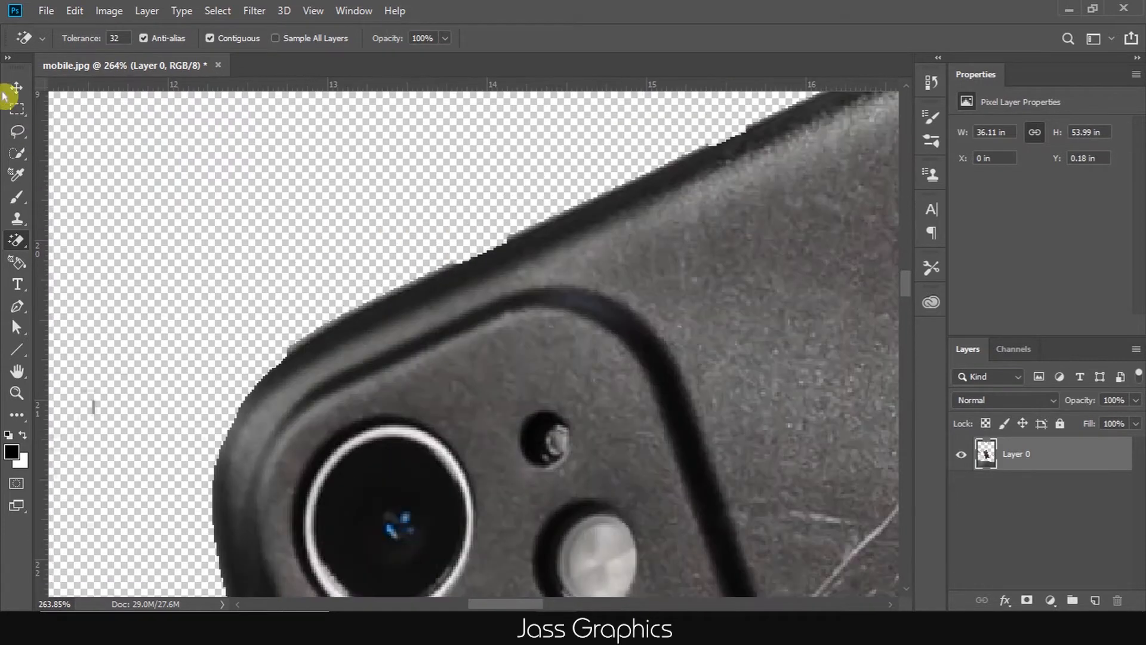
left_click(6, 93)
scroll(336, 278, "down", 8)
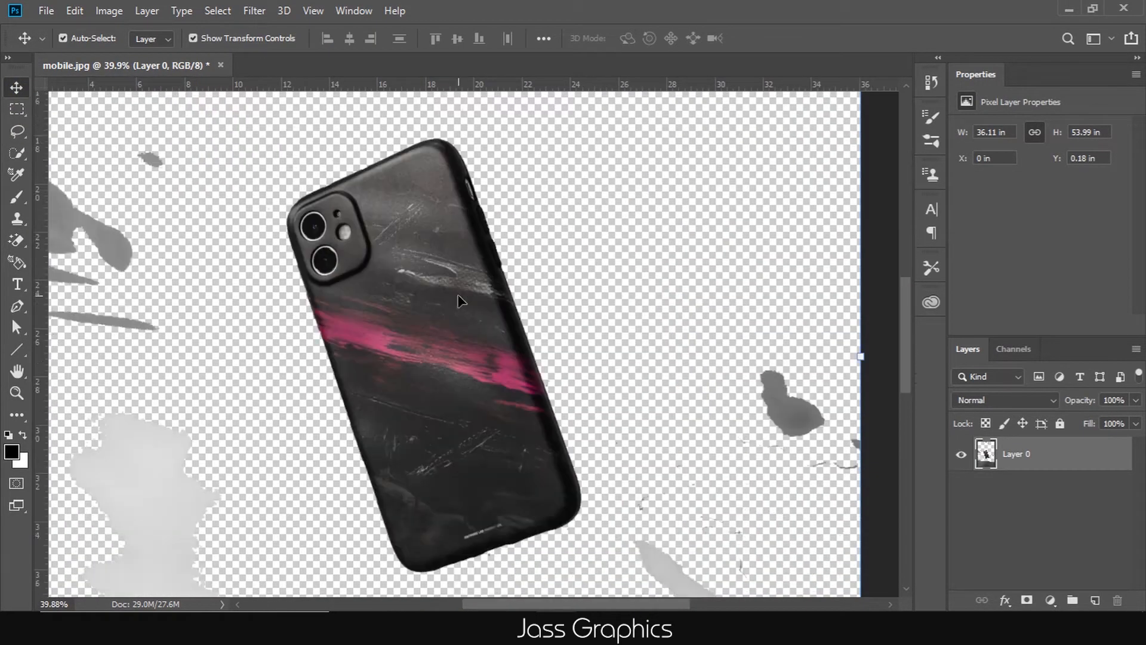
scroll(388, 304, "down", 3)
scroll(366, 370, "down", 1)
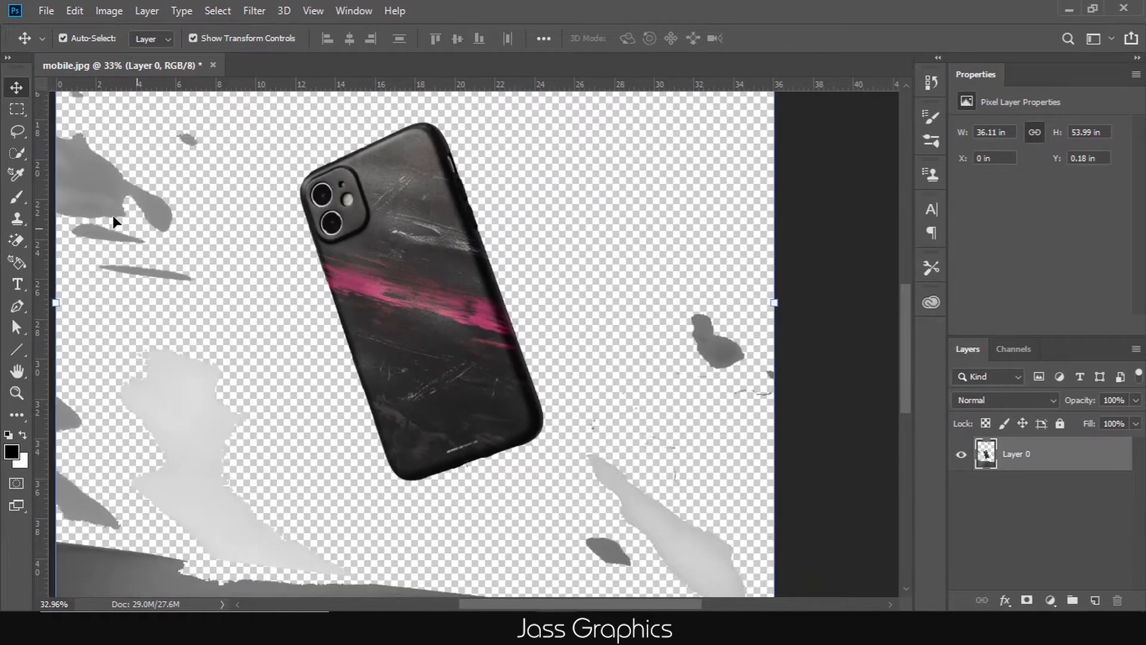
left_click(18, 154)
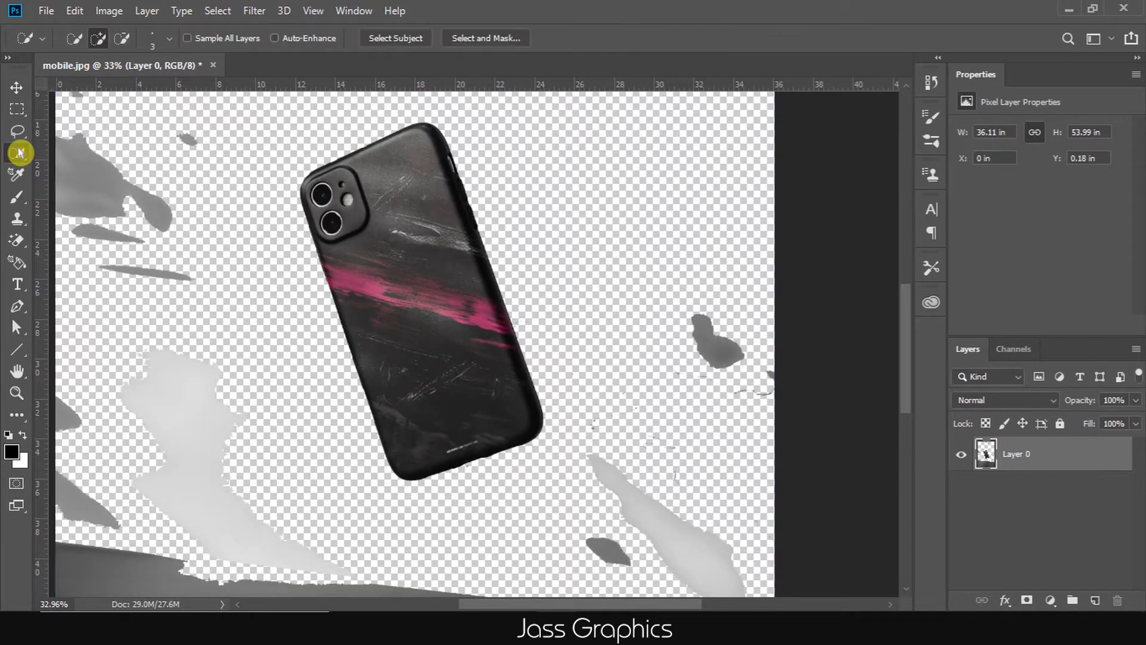
left_click(383, 39)
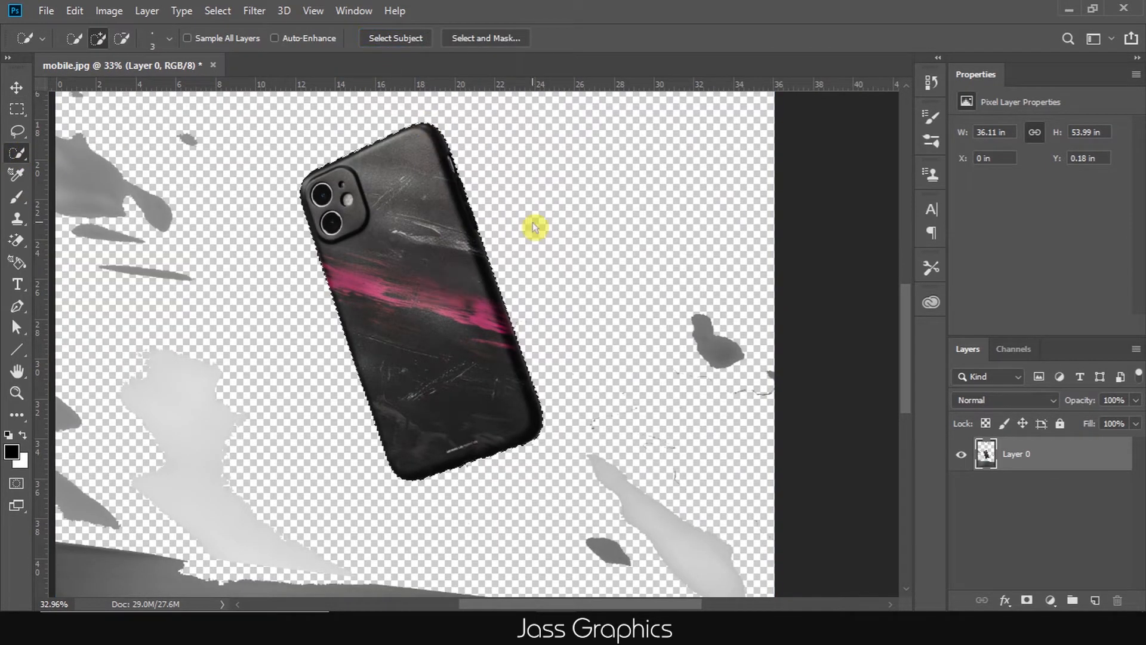
scroll(532, 222, "down", 2)
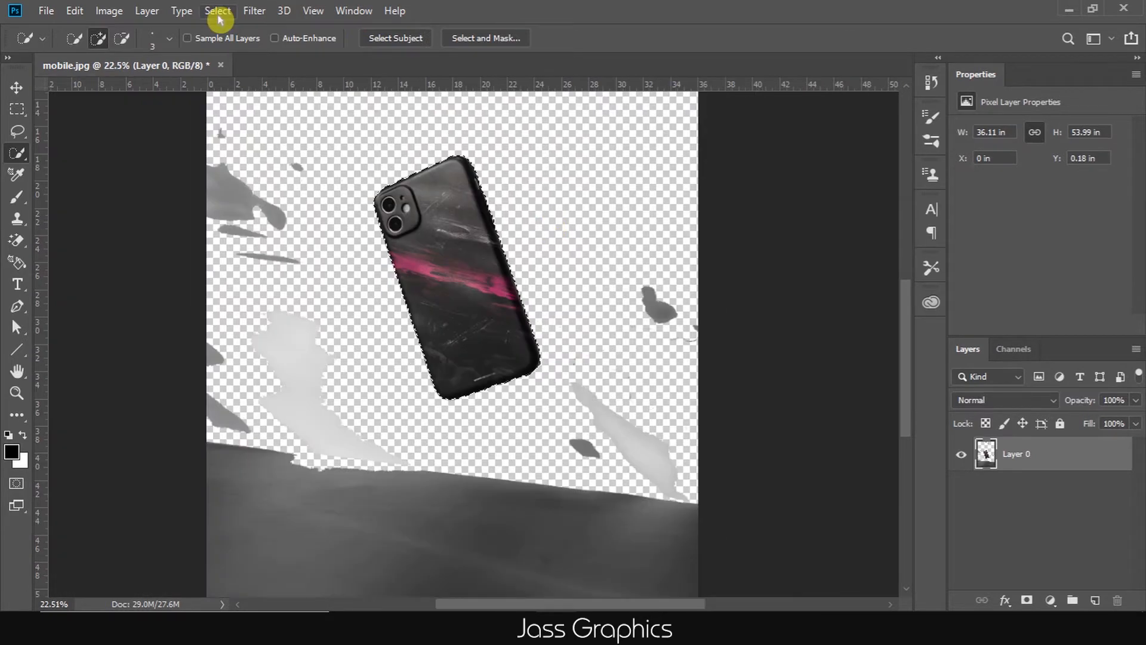
Step: Run Refine Edge on the phone selection and output the result to New Layer with Layer Mask
left_click(220, 11)
mouse_move(281, 248)
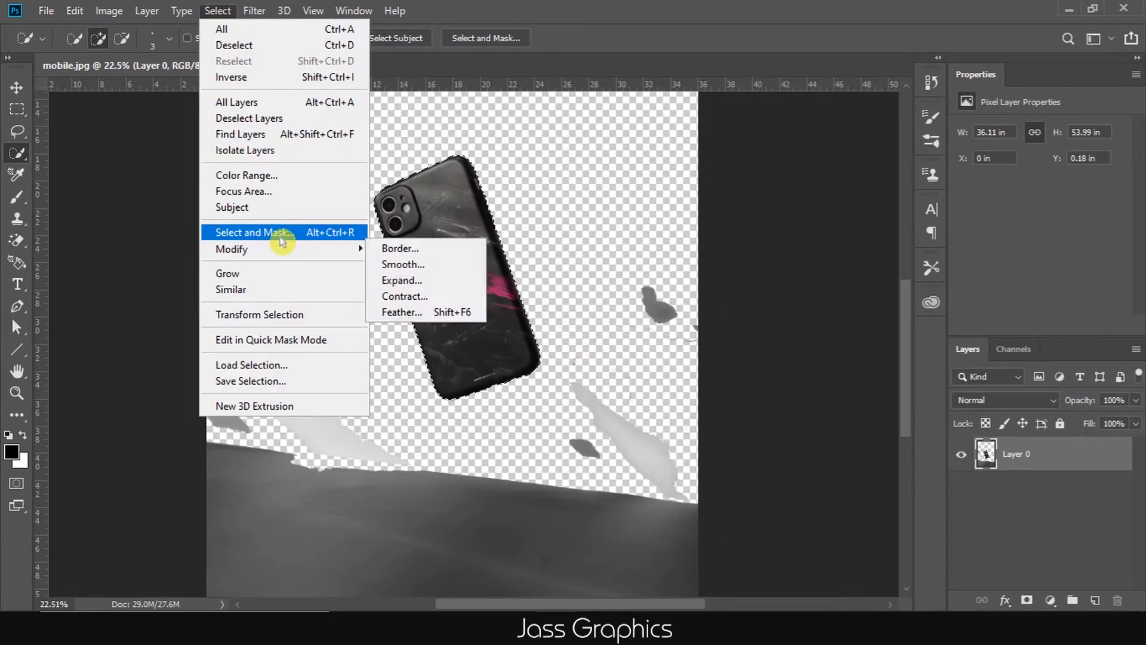
left_click(515, 316)
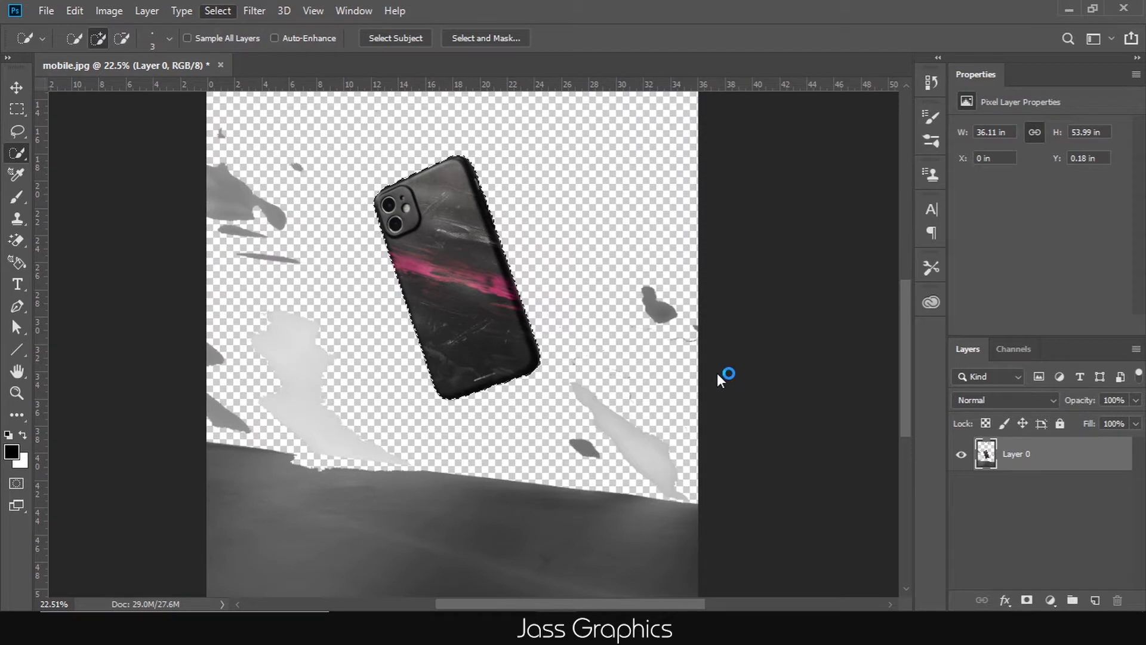
key("ctrl+alt+r")
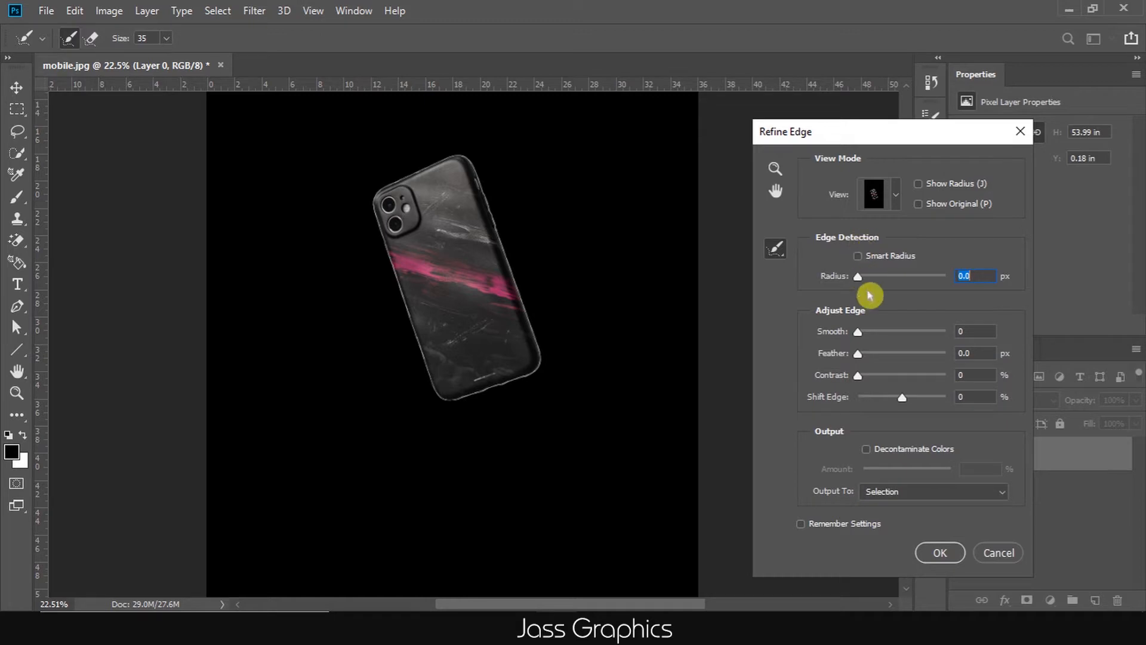
left_click(913, 491)
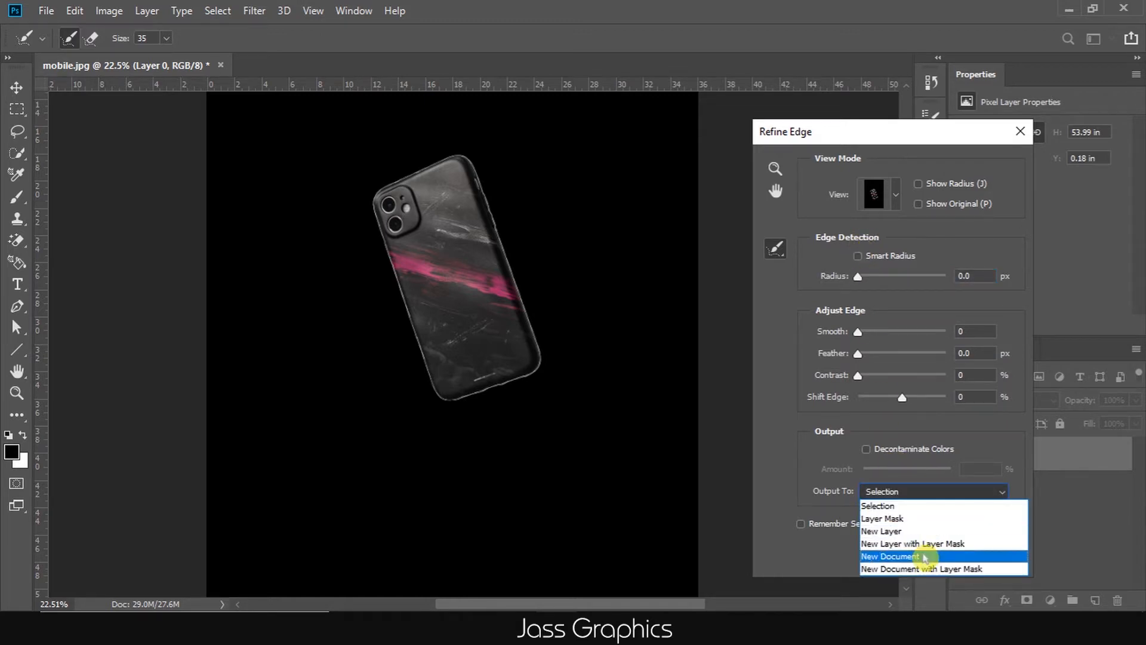
left_click(924, 531)
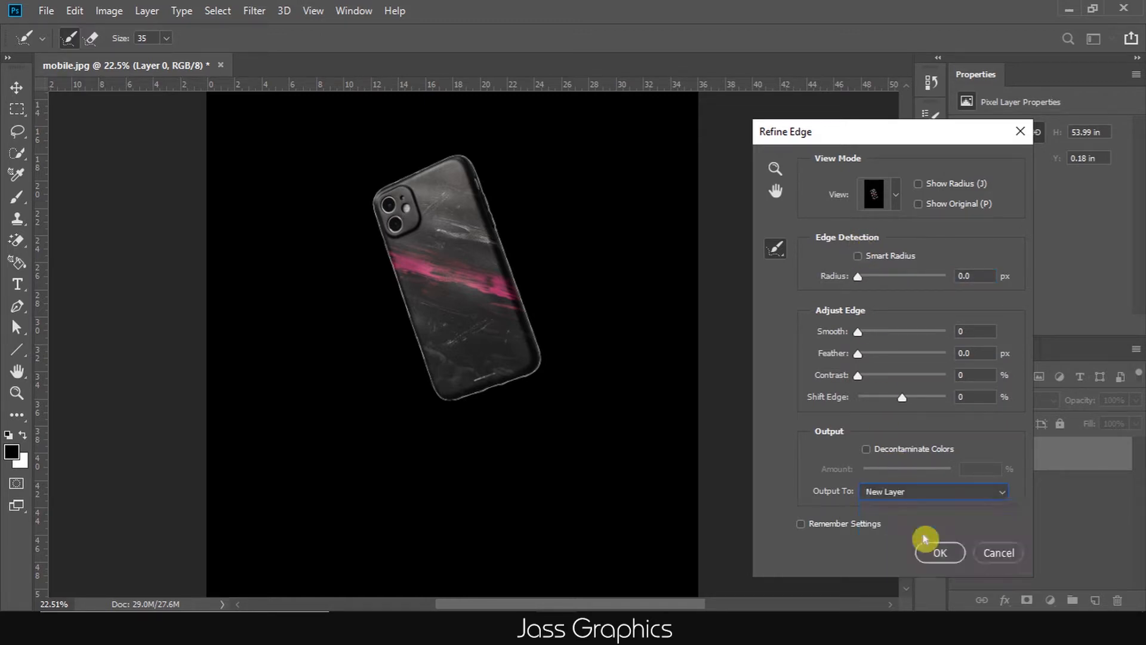
left_click(922, 491)
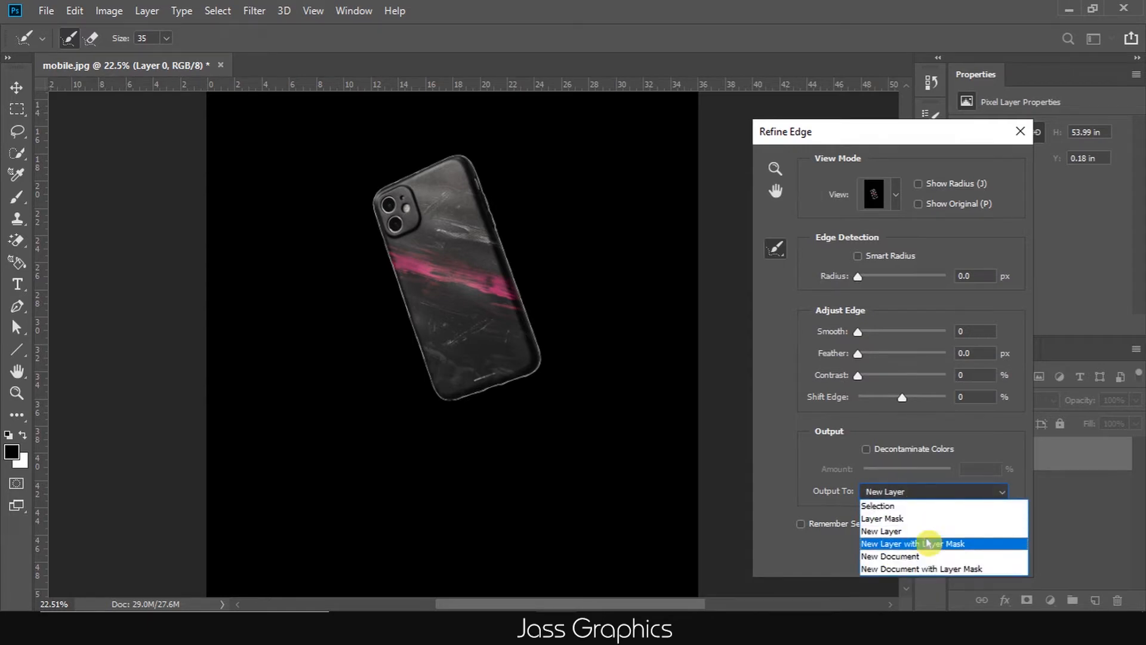
left_click(954, 544)
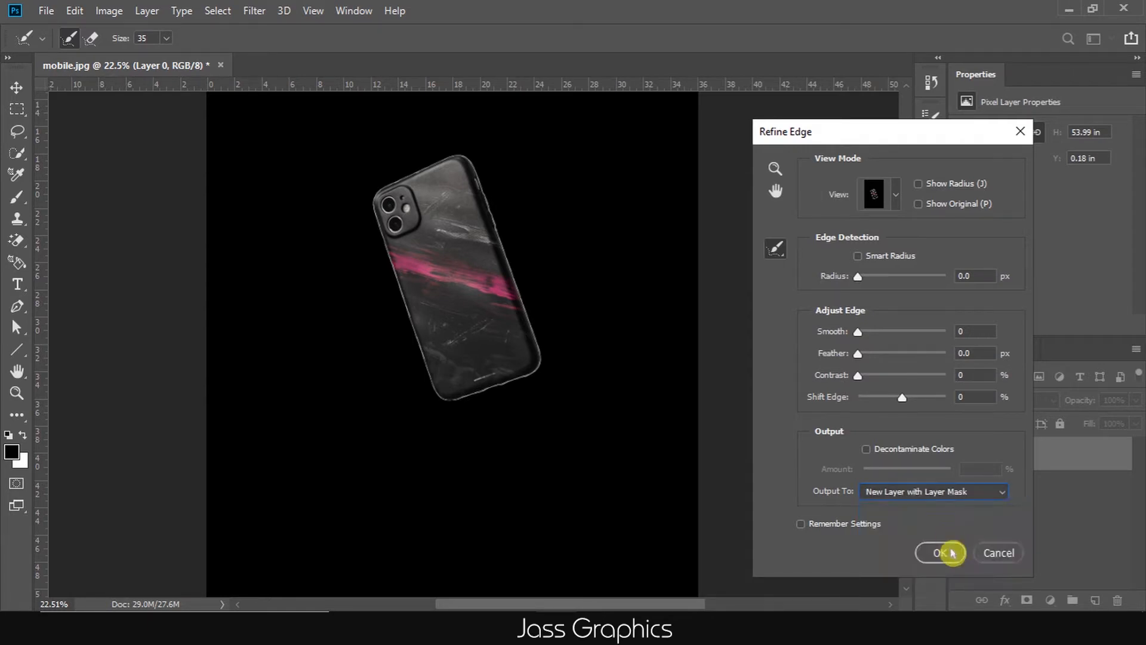
left_click(948, 548)
Step: Create a new 1200 x 1200 pixel document at 300 pixels/inch in RGB Color with a white background
left_click(365, 75)
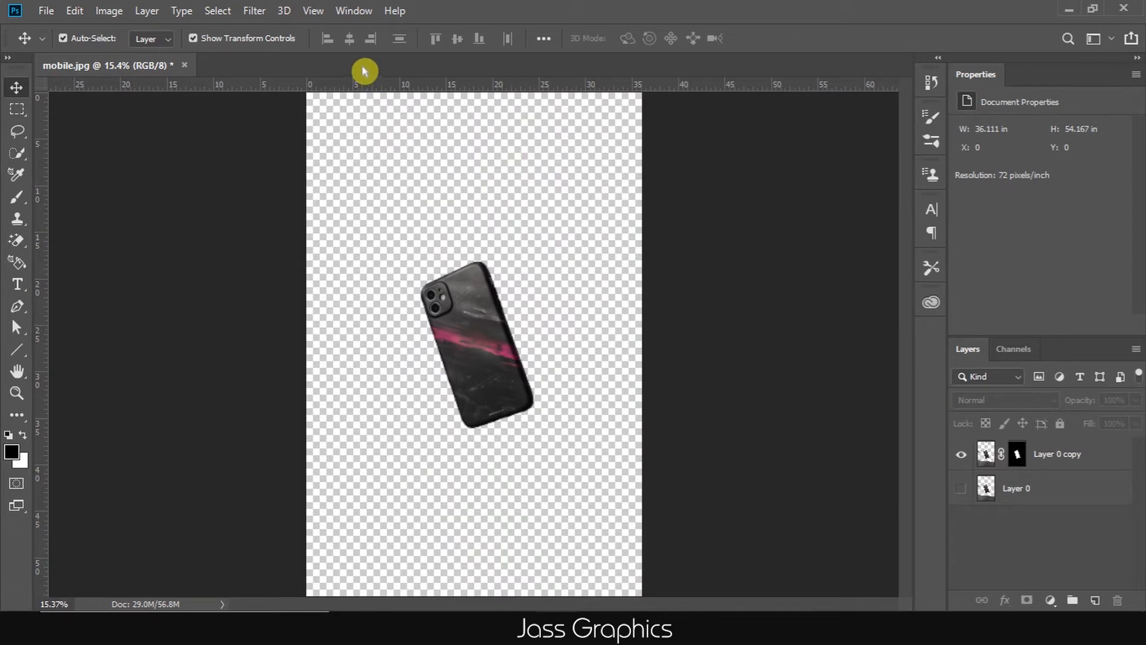
left_click(382, 132)
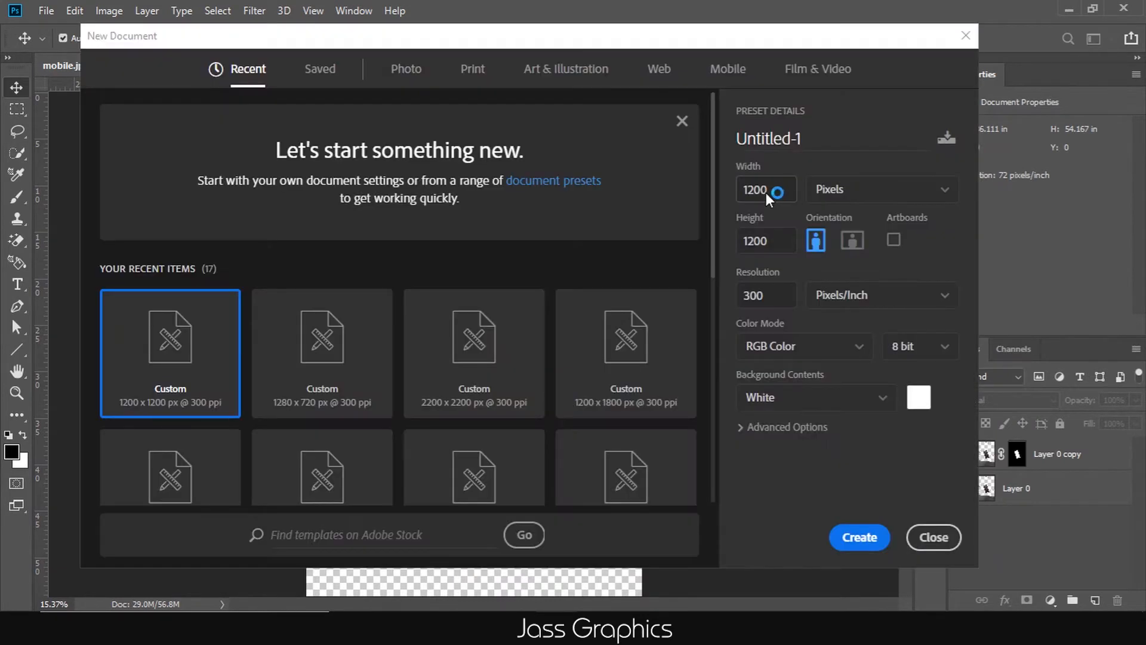
left_click(746, 240)
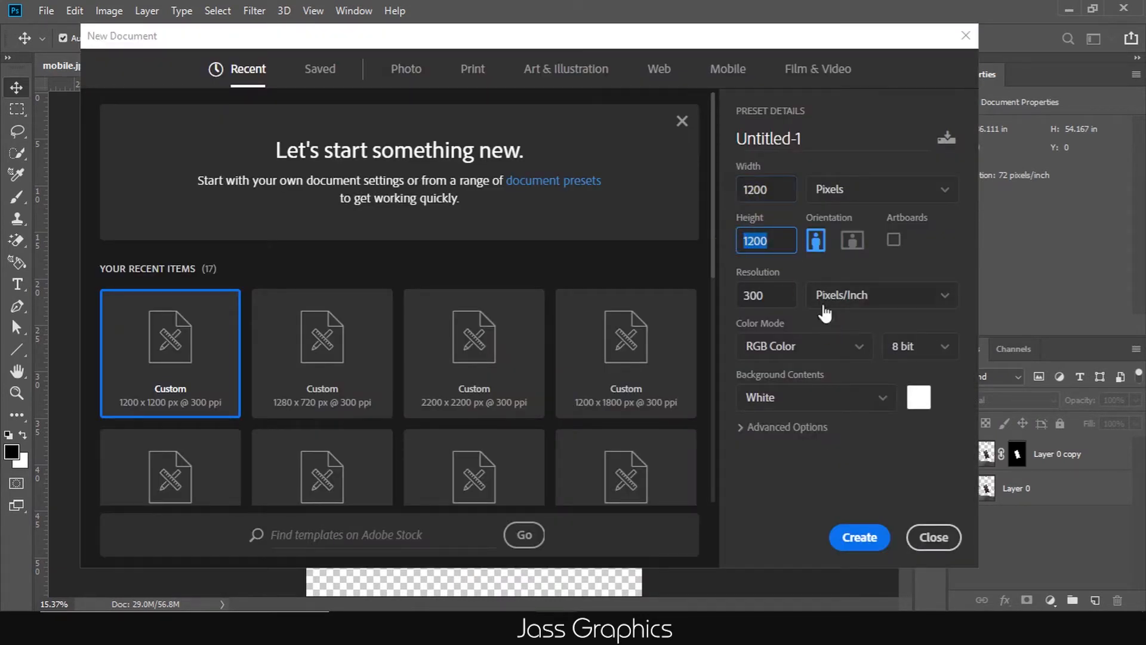
left_click(857, 536)
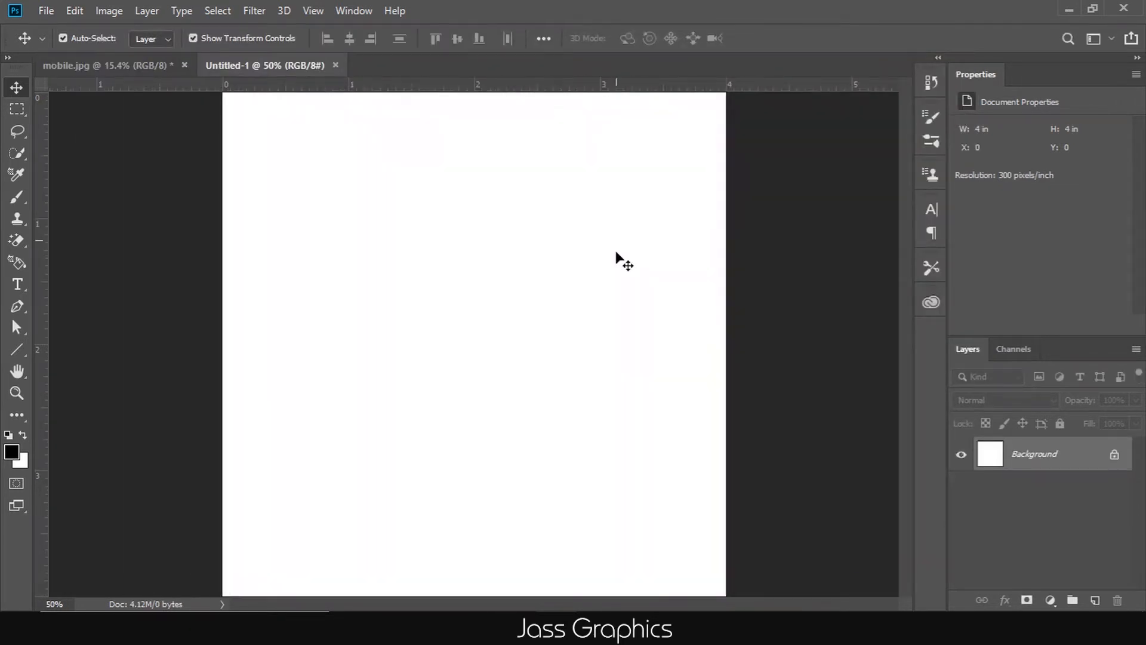
Step: Copy the masked phone layer from mobile.jpg into the new Untitled-1 document
scroll(586, 274, "down", 2)
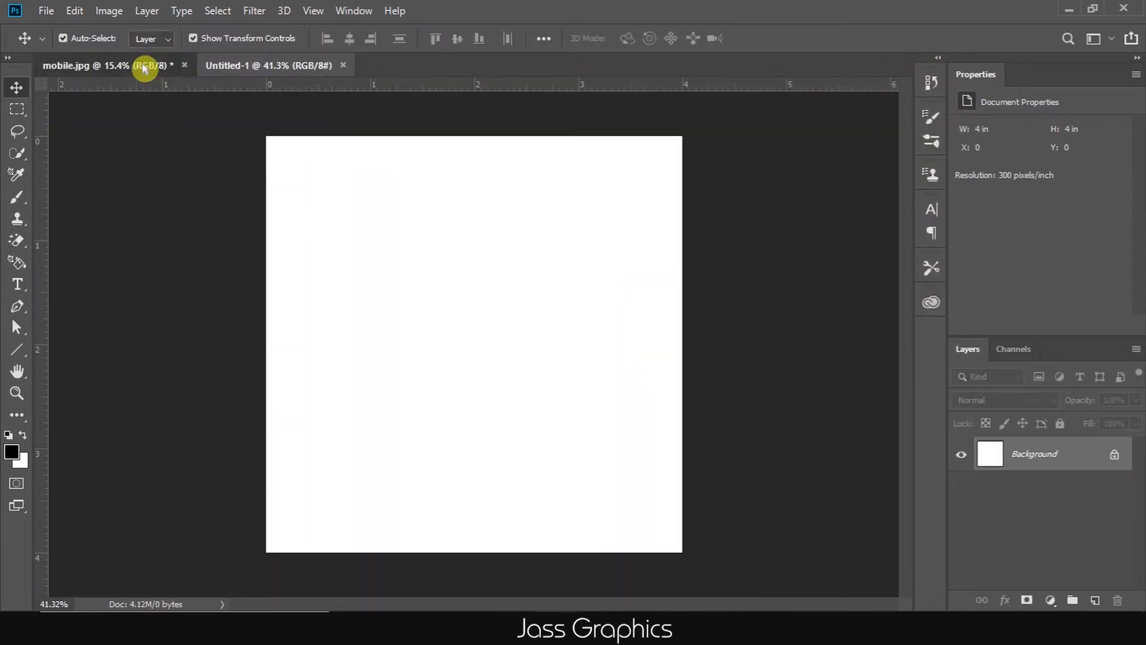
left_click(145, 64)
left_click_drag(491, 333, 471, 314)
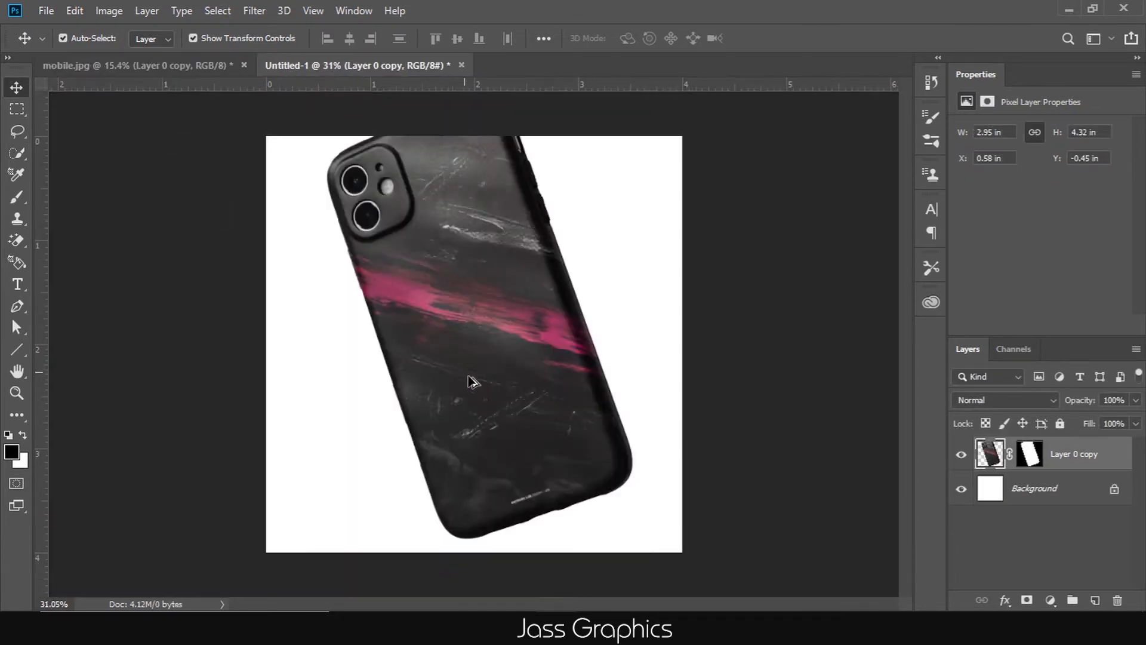
Step: Scale the phone layer proportionally to about 40% and place the phone in the left half of the canvas
scroll(436, 341, "down", 5)
left_click_drag(327, 117, 537, 431)
left_click_drag(576, 505, 445, 358)
left_click_drag(485, 410, 523, 458)
left_click_drag(479, 382, 467, 348)
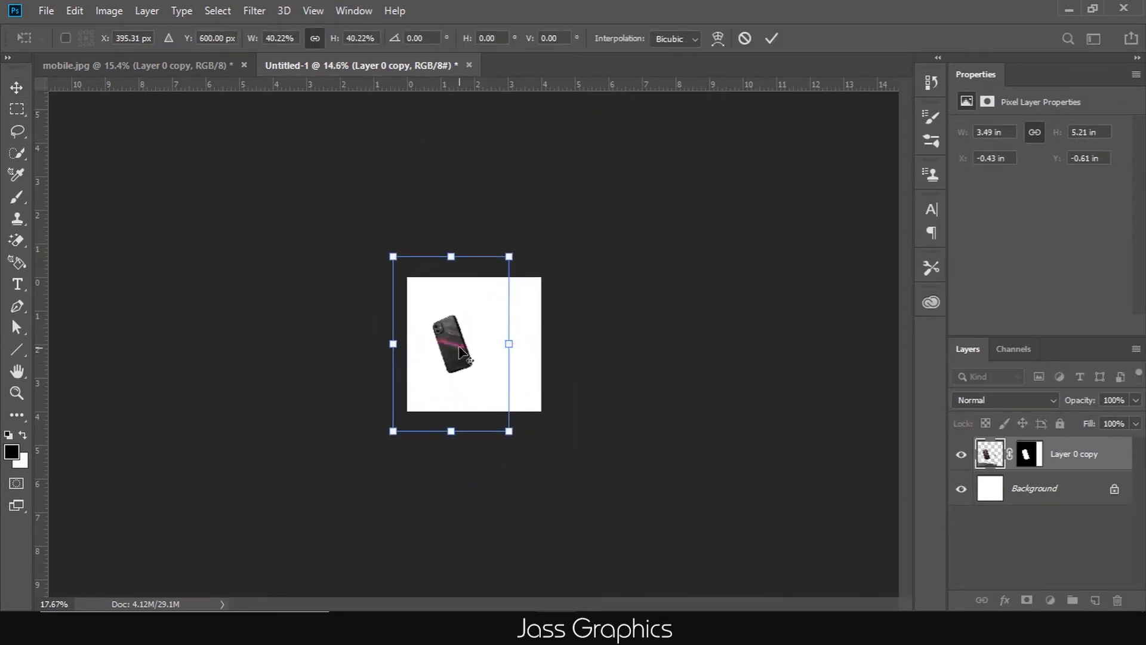
scroll(467, 348, "up", 3)
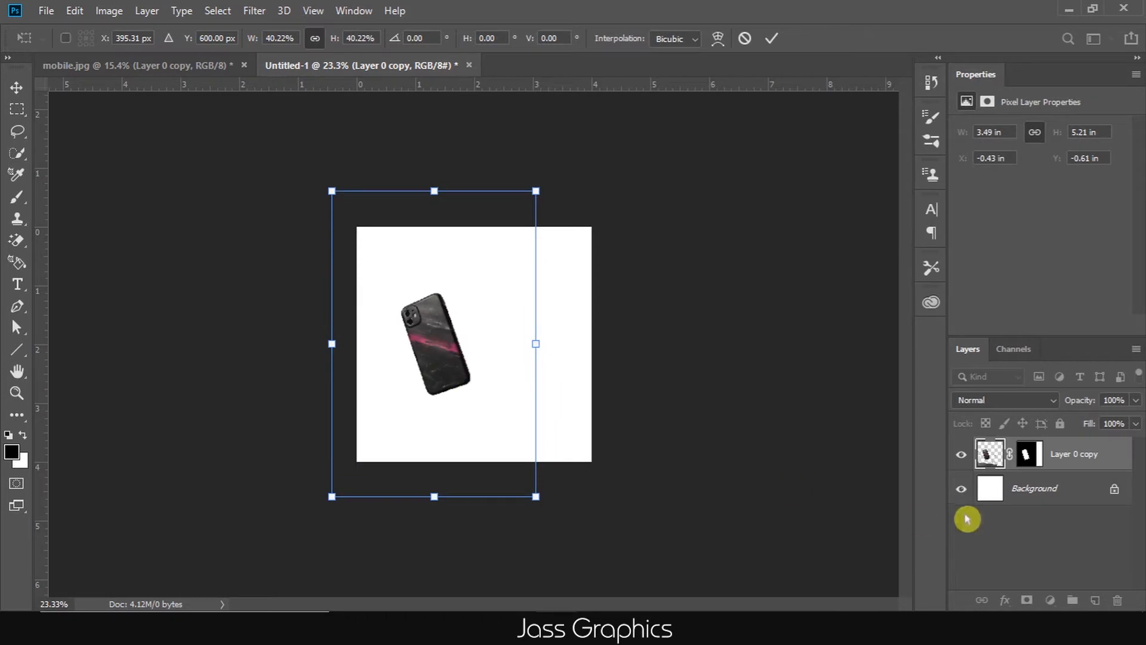
left_click(765, 430)
left_click(811, 443)
scroll(811, 443, "up", 2)
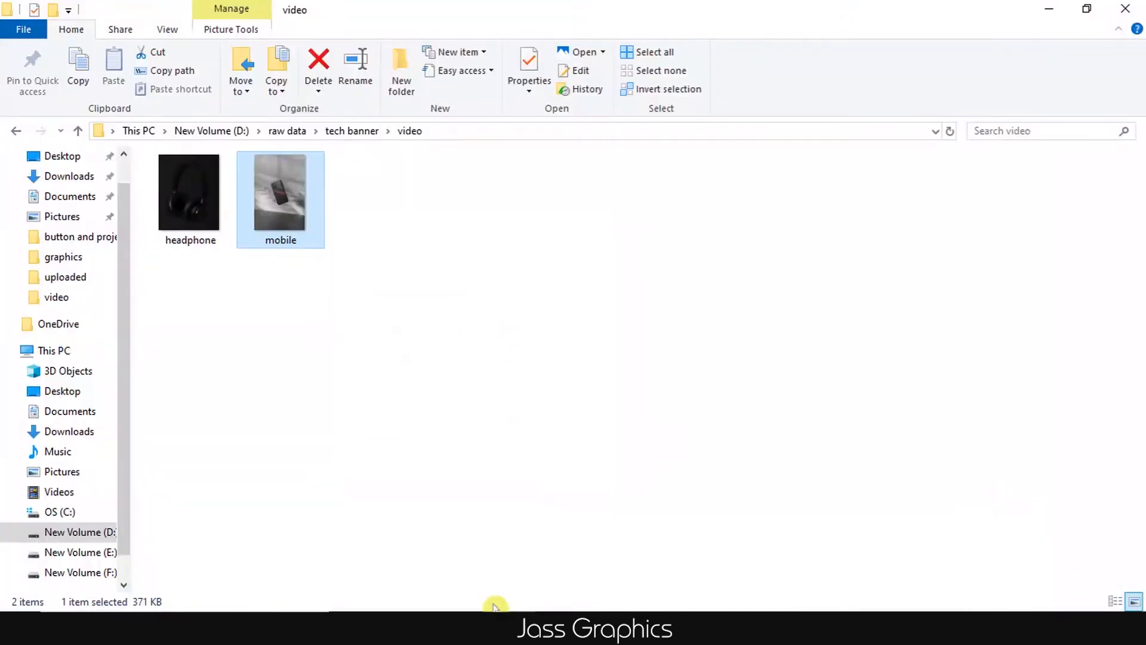
Step: Switch to File Explorer and open the headphone image from the video folder in Adobe Photoshop CC 2019
left_click(170, 196)
right_click(170, 196)
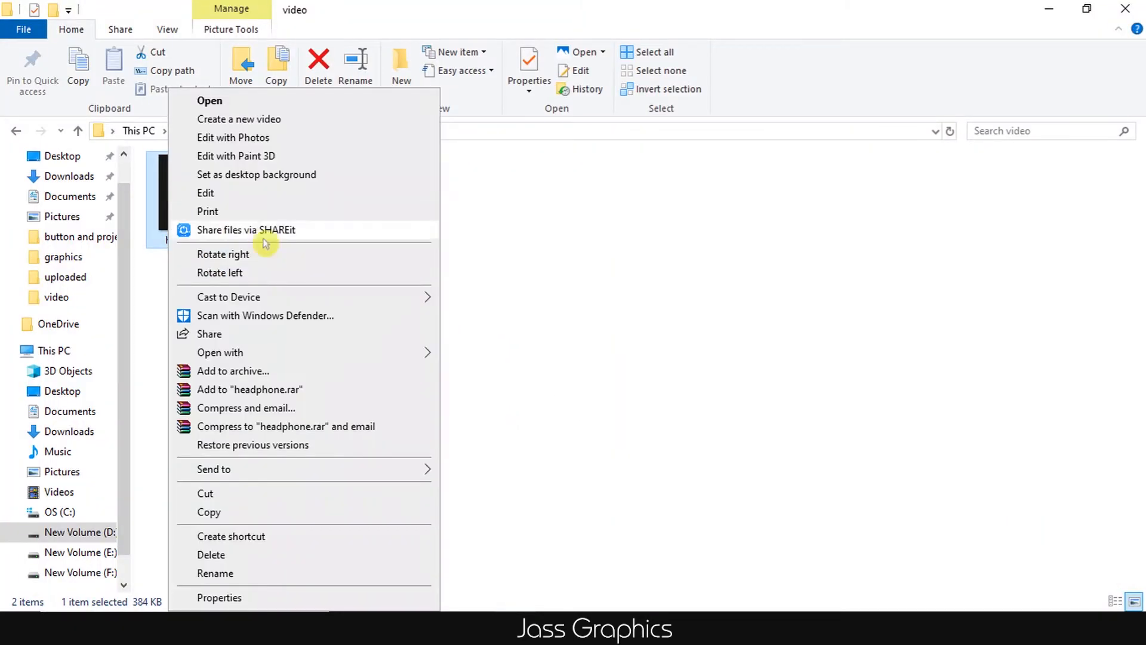
mouse_move(428, 353)
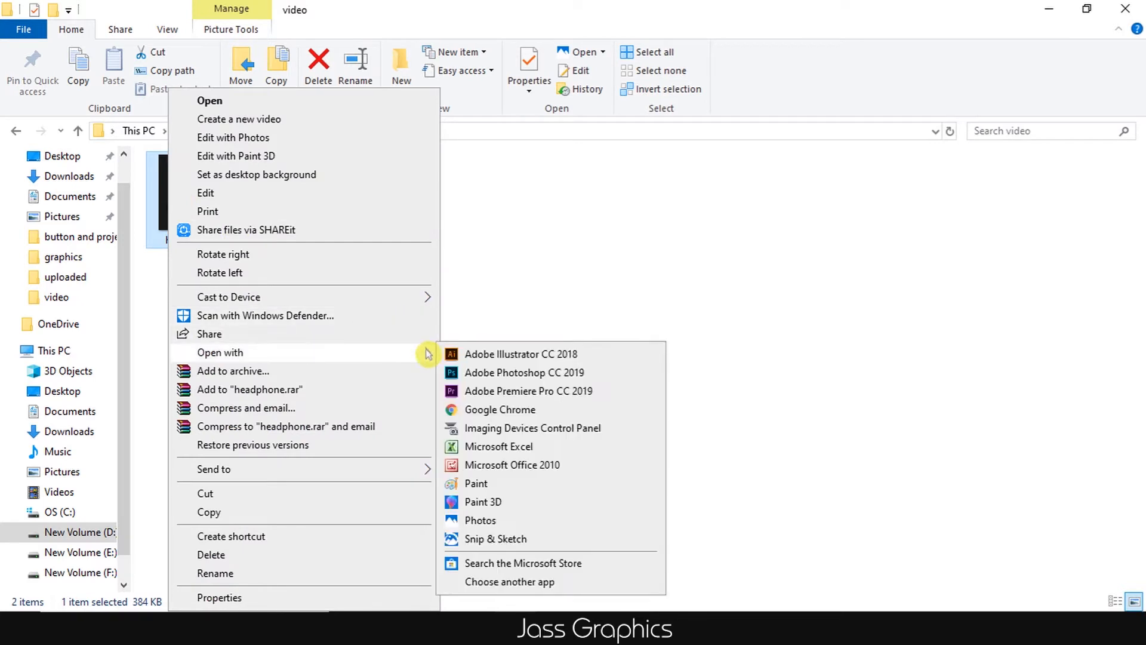
left_click(464, 372)
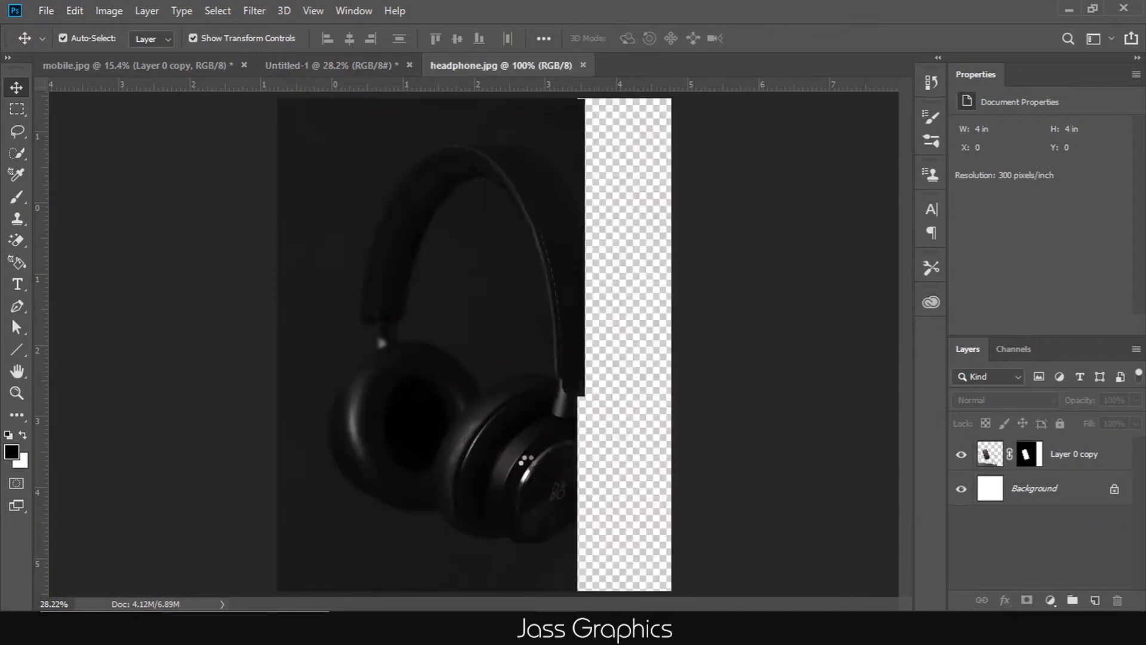
scroll(523, 410, "down", 2)
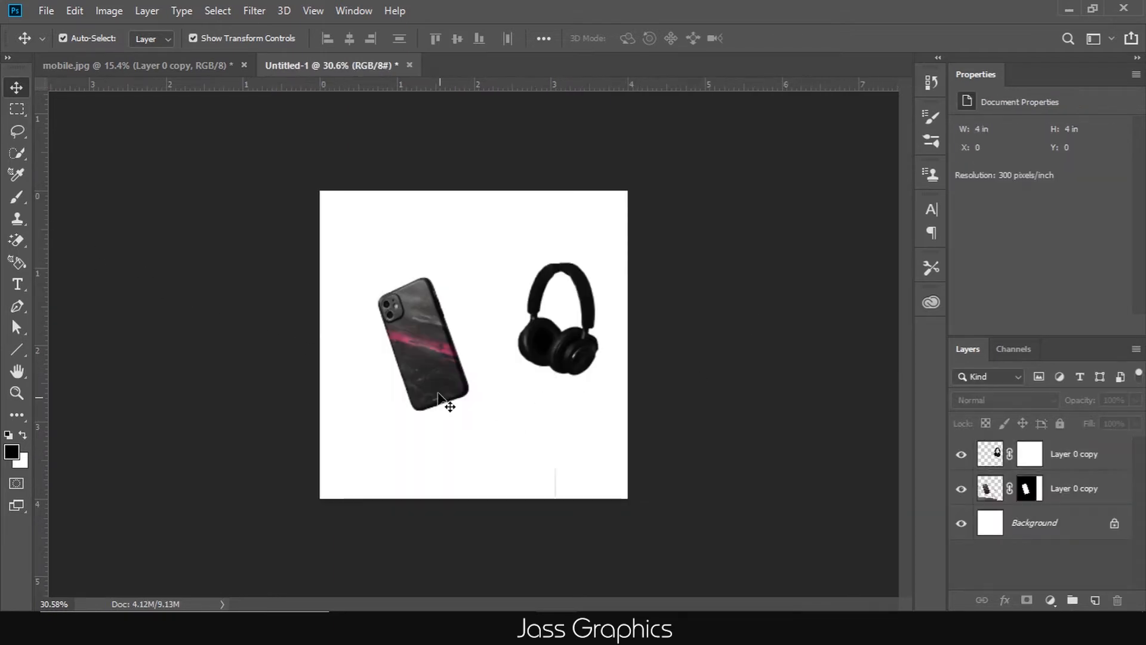
left_click(435, 389)
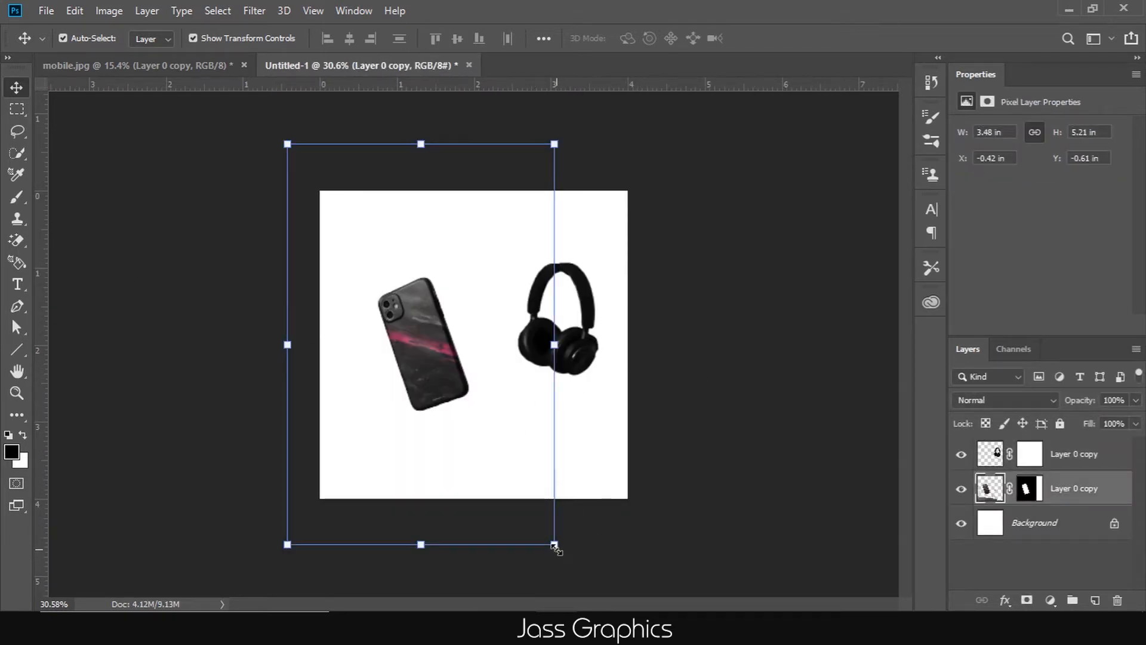
left_click(719, 428)
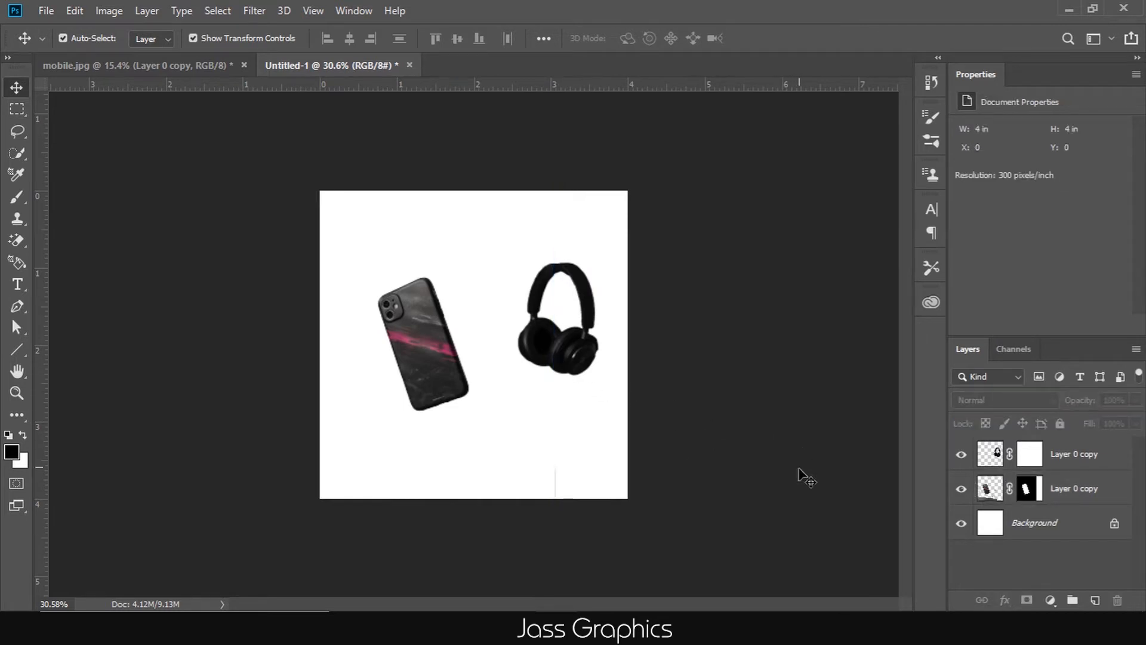
Step: Unlock the Background layer and add a Gradient fill layer directly above it
left_click(1113, 525)
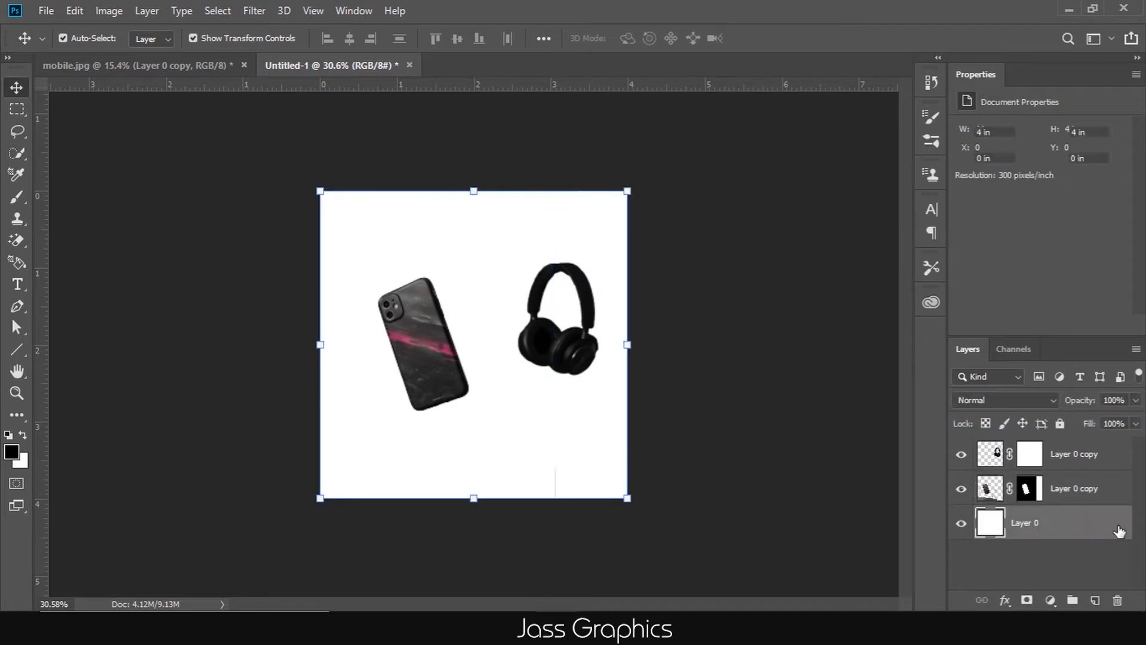
left_click(1092, 546)
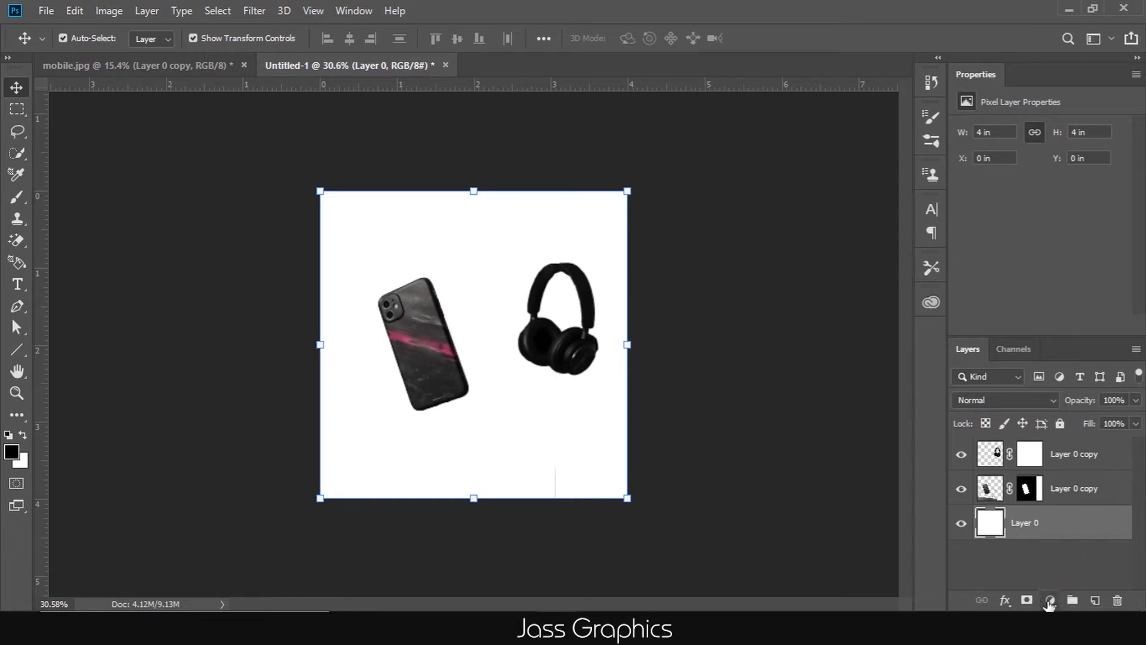
left_click(1050, 600)
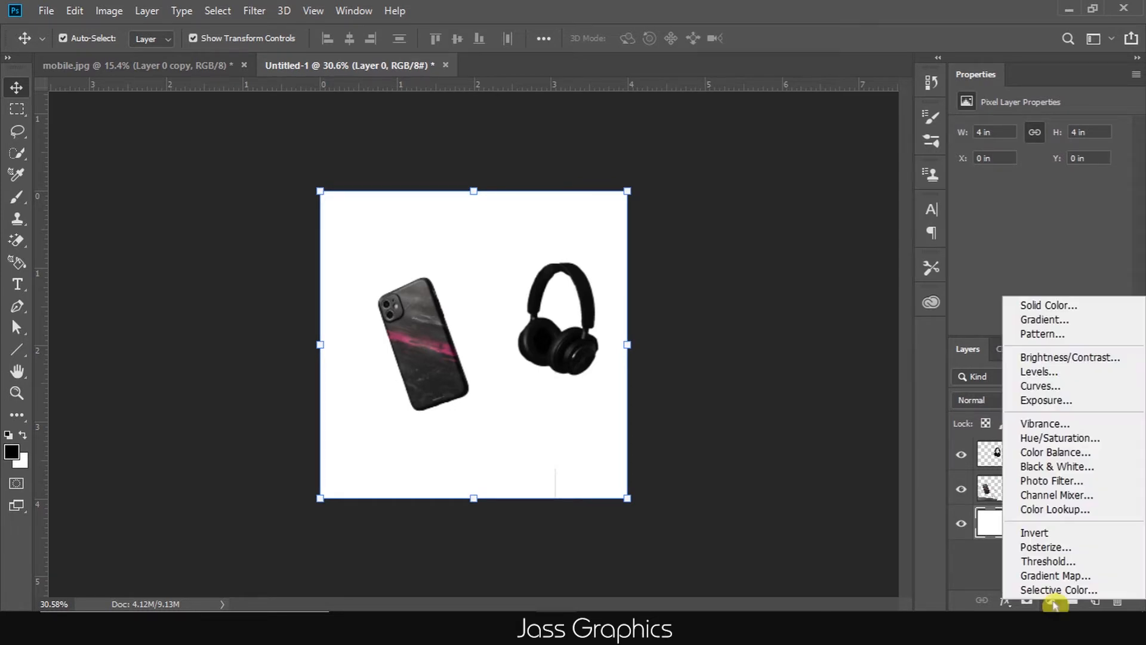
left_click(1028, 322)
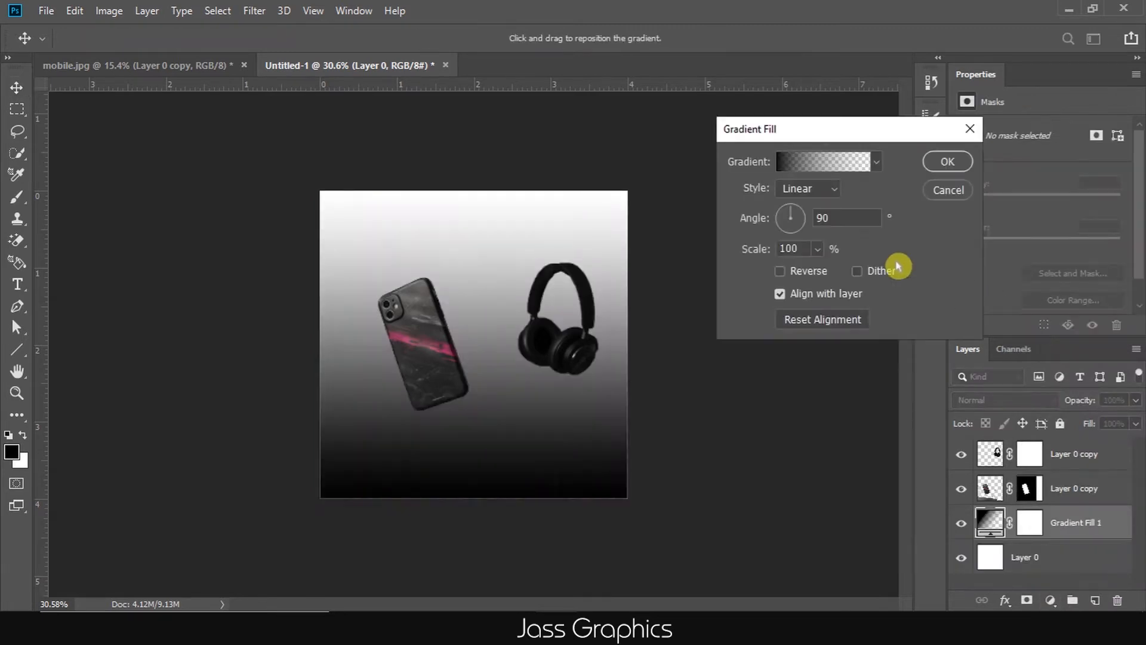
Step: Load the Transparent Rainbow preset into the Gradient Fill layer's gradient
left_click(835, 160)
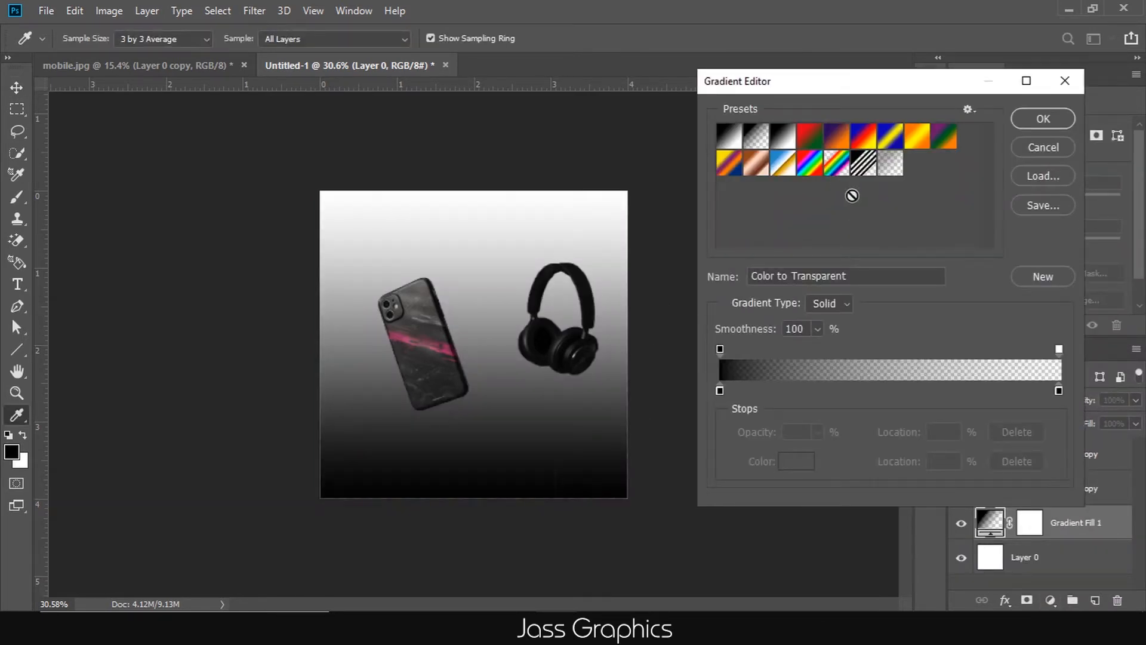
left_click(813, 138)
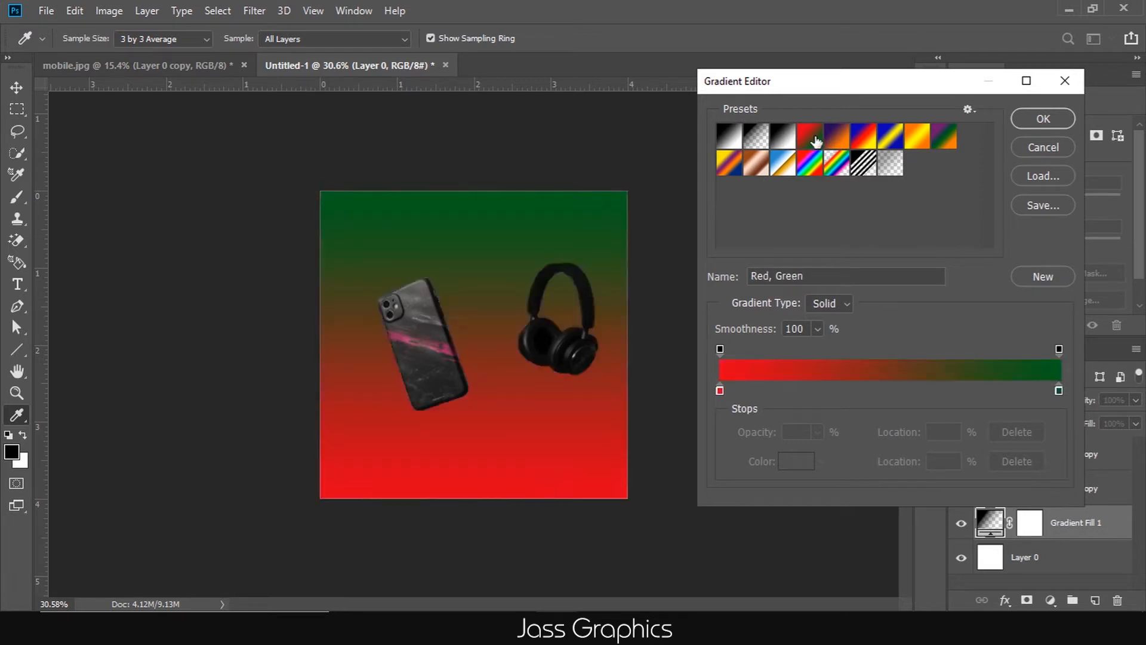
left_click(829, 142)
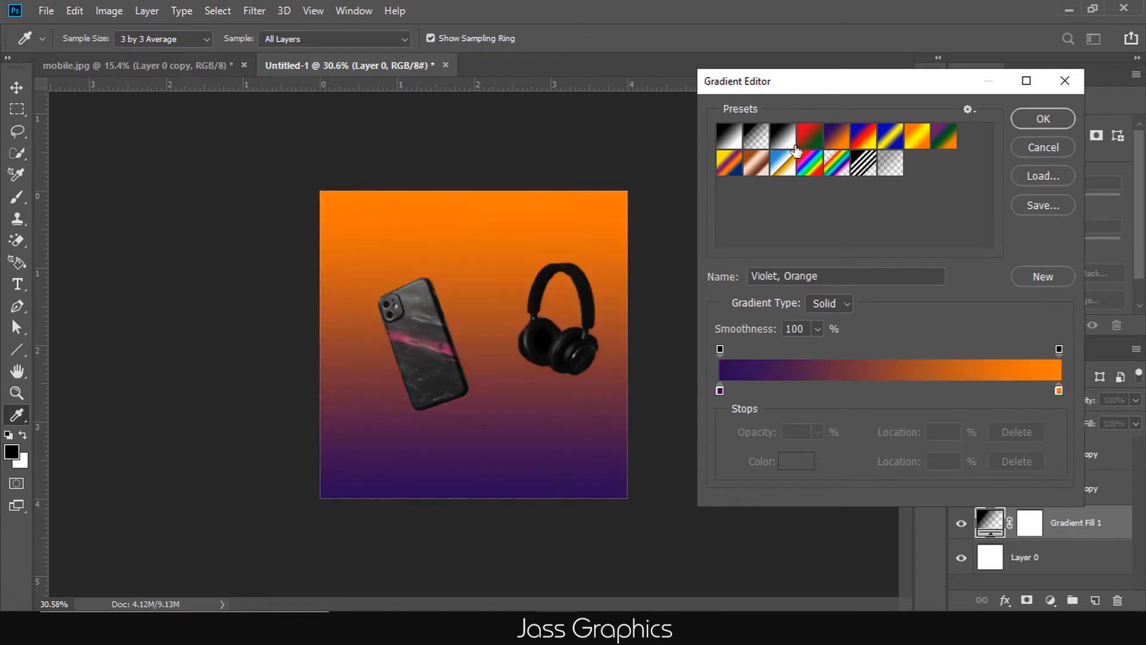
left_click(865, 137)
left_click(890, 137)
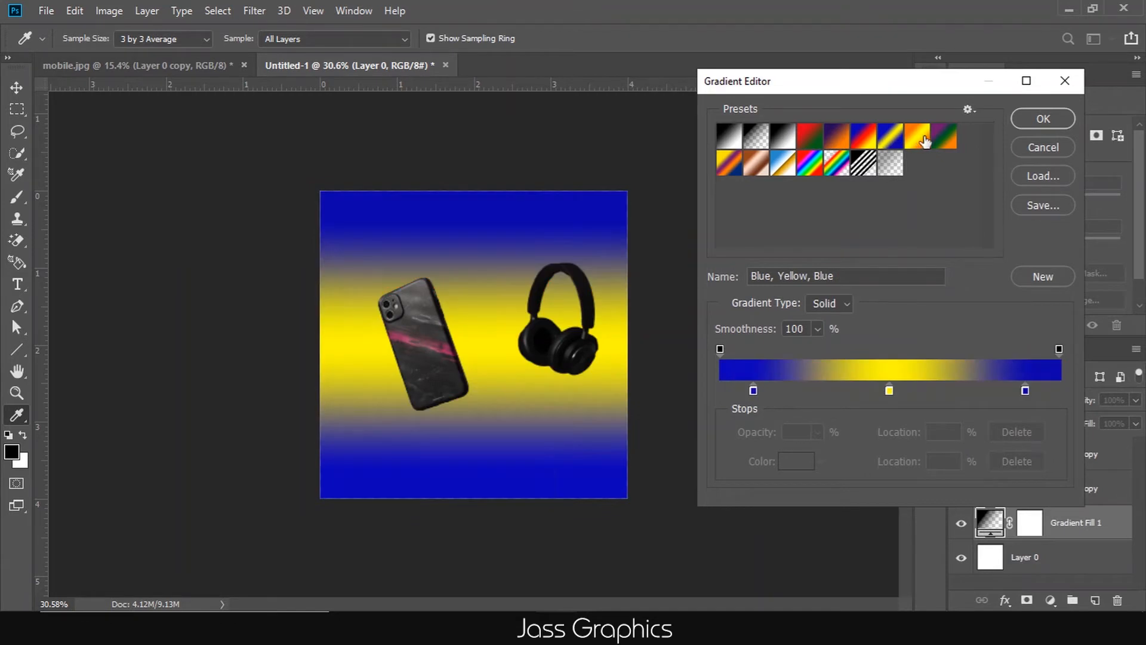
left_click(918, 137)
left_click(943, 137)
left_click(835, 170)
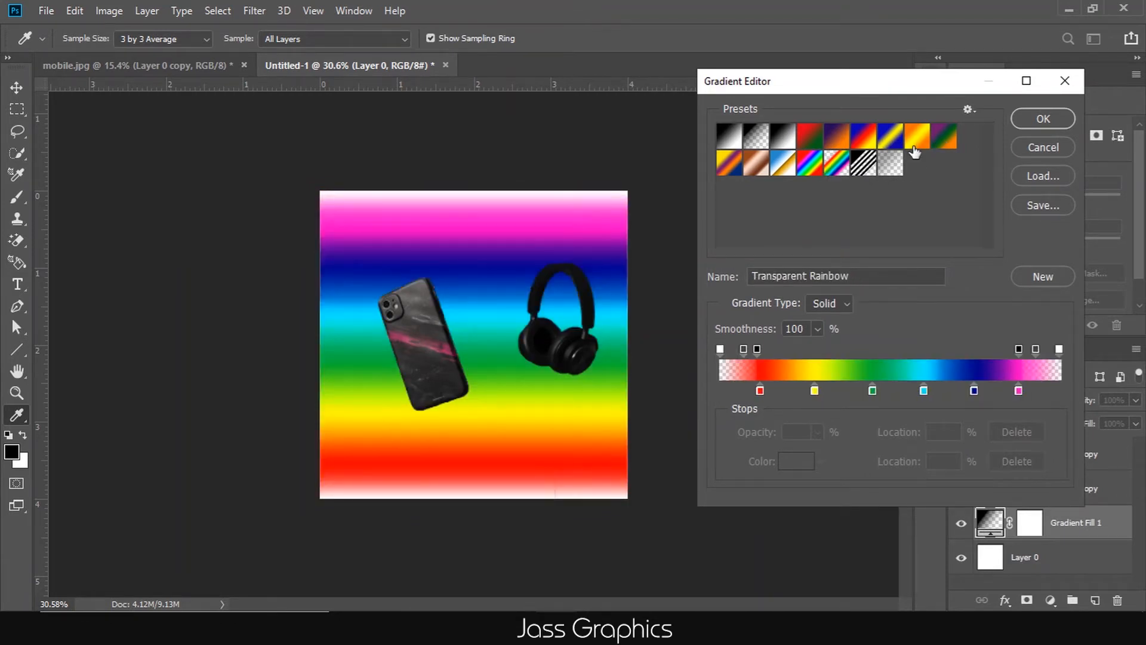
left_click(948, 138)
left_click(838, 163)
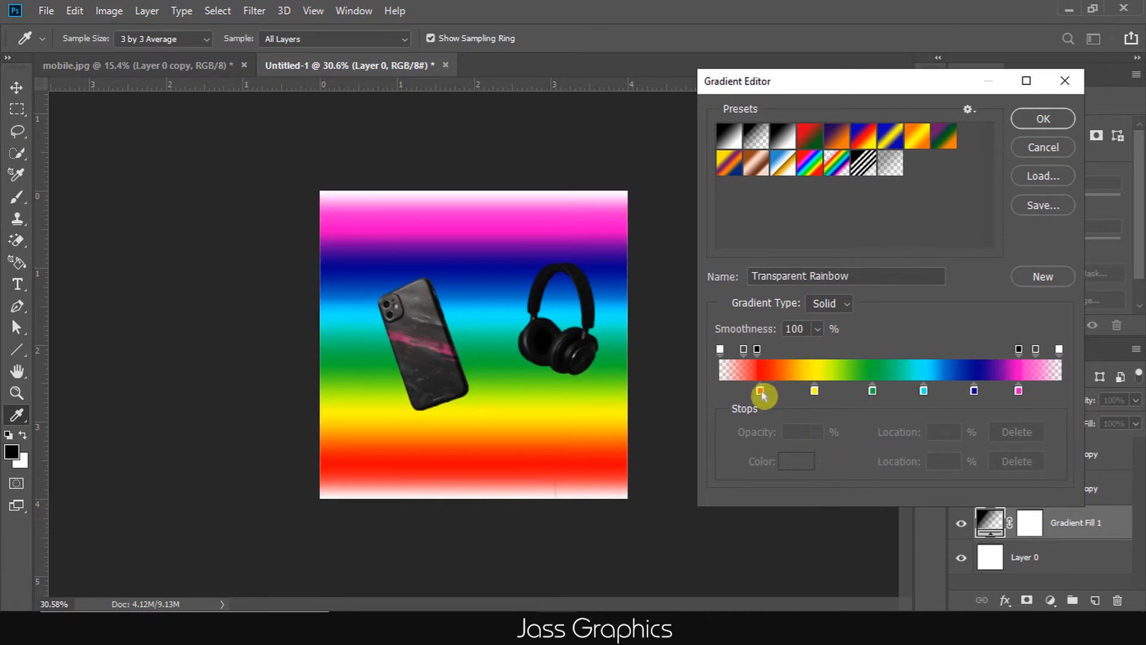
Step: Remove the red, yellow, green and dark blue color stops from the gradient, keeping cyan and magenta
left_click_drag(760, 391, 759, 440)
left_click_drag(814, 391, 816, 433)
left_click_drag(872, 391, 885, 421)
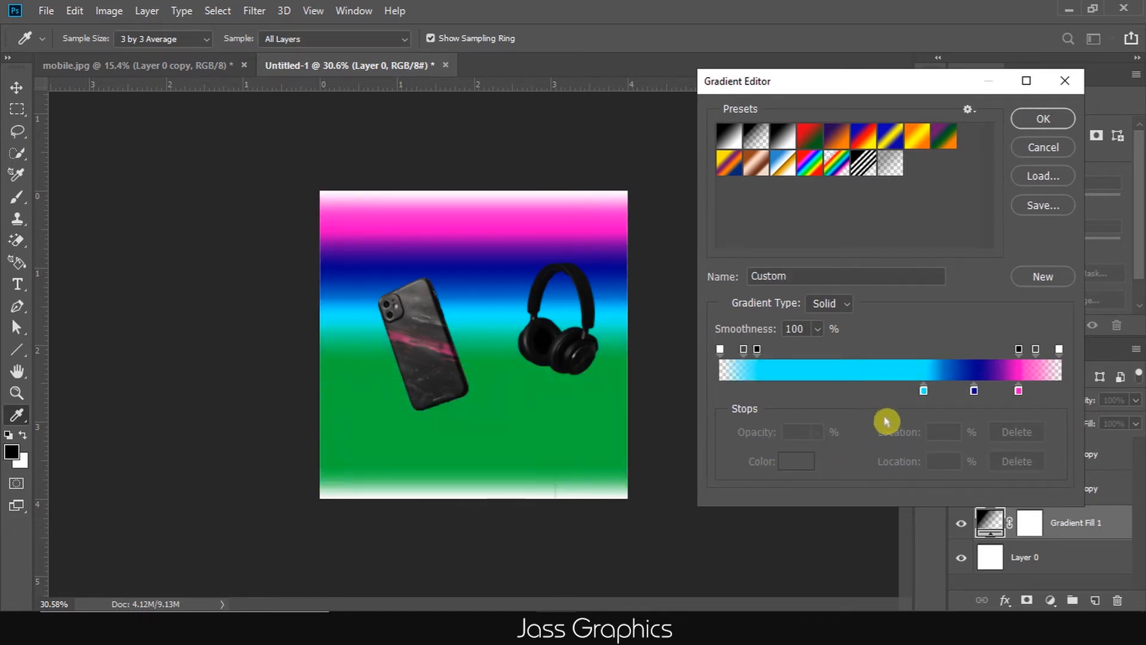
left_click(974, 391)
left_click_drag(974, 391, 1000, 437)
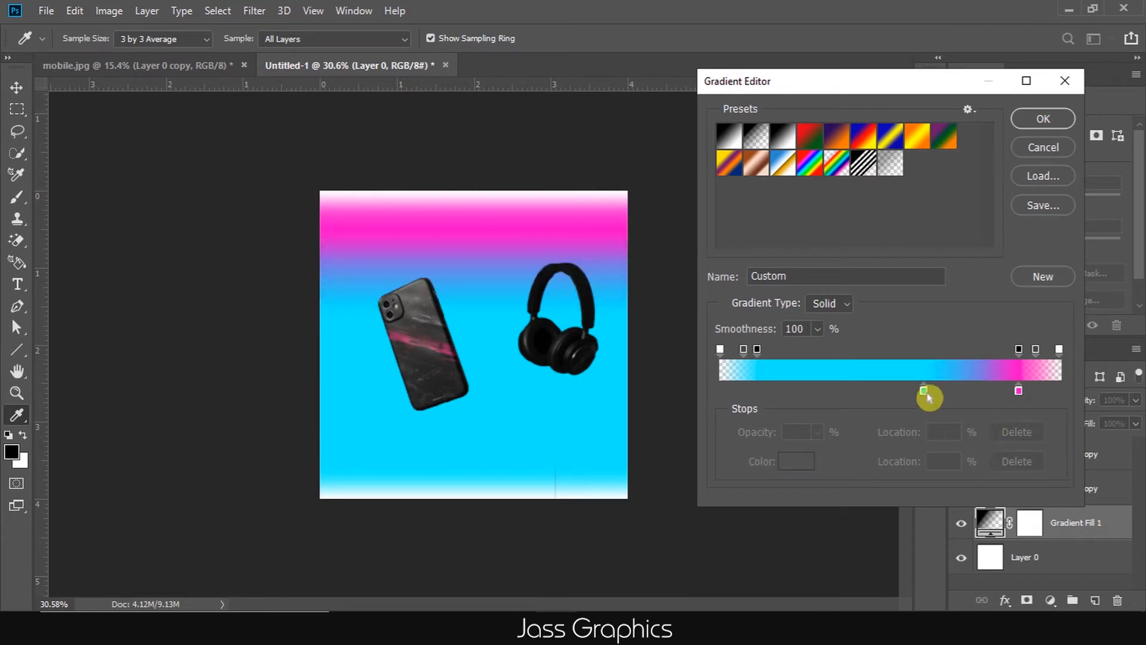
Step: Move the cyan stop to location 0% and remove the transparent opacity stops, with 100% opacity at the gradient's start
left_click_drag(1059, 349, 1068, 325)
left_click_drag(921, 393, 707, 394)
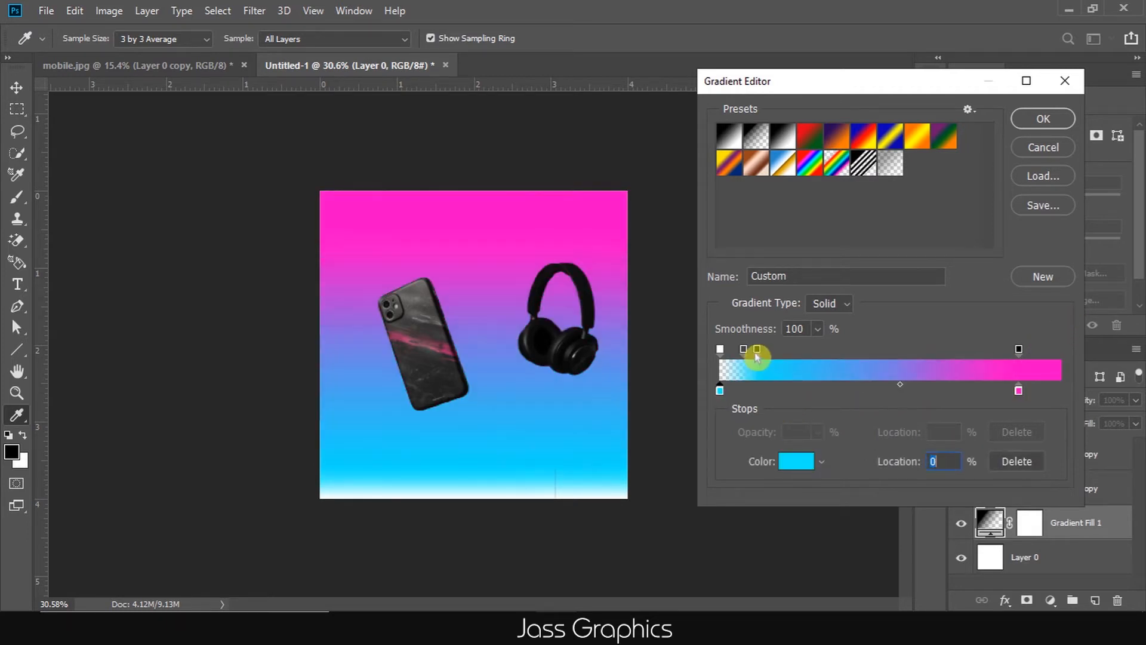
left_click_drag(756, 350, 721, 327)
key("ctrl+z")
left_click_drag(743, 351, 718, 351)
left_click(816, 433)
left_click_drag(817, 458, 850, 464)
left_click(852, 418)
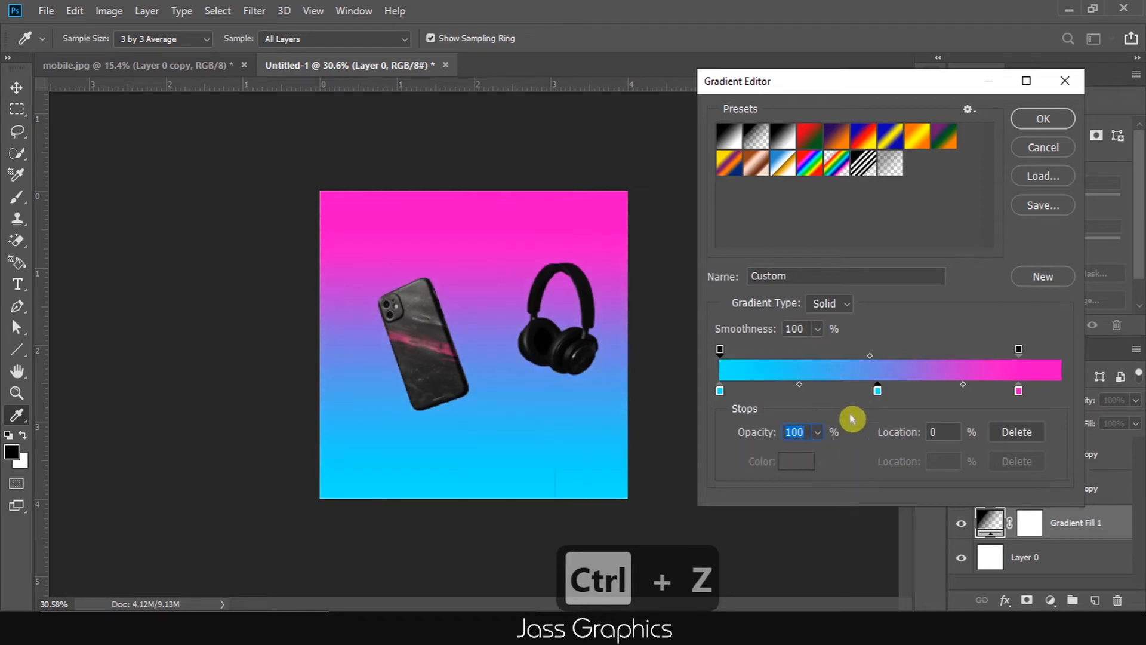
Step: Delete the extra cyan stop in the middle, move the magenta and last opacity stops to the gradient's far end, and accept it
left_click_drag(877, 391, 877, 414)
left_click_drag(1018, 390, 1085, 392)
left_click_drag(1018, 348, 1062, 350)
left_click(1043, 119)
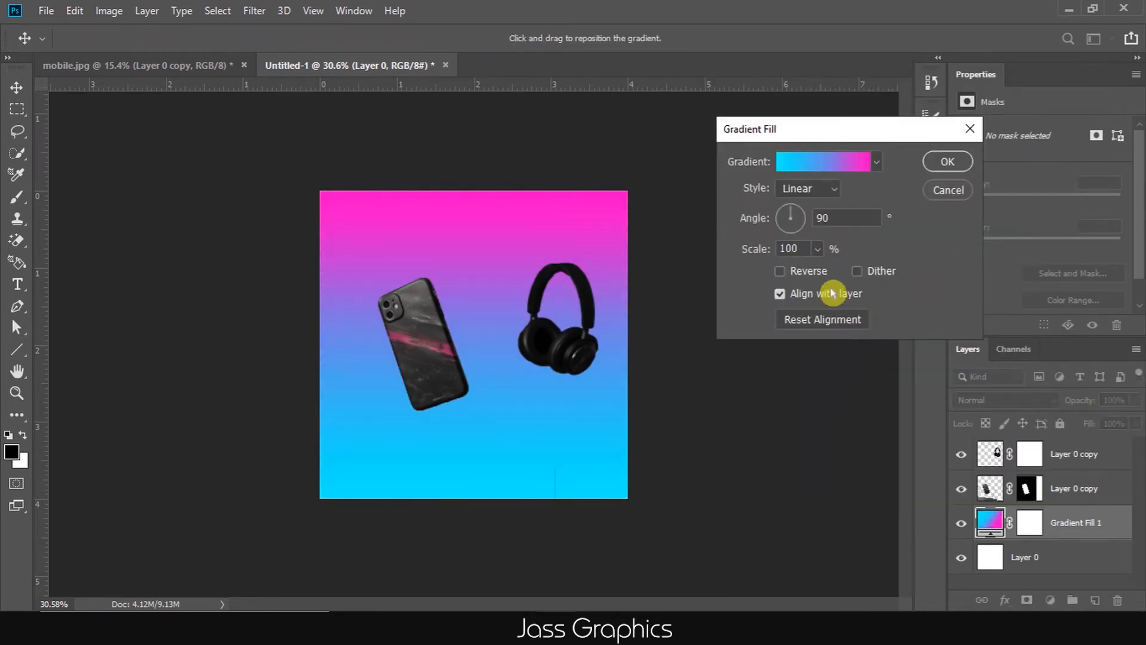
Step: Apply the linear gradient fill at an angle of 70.44° and a scale of 100%, without reversing it
left_click(798, 211)
left_click_drag(798, 214, 796, 213)
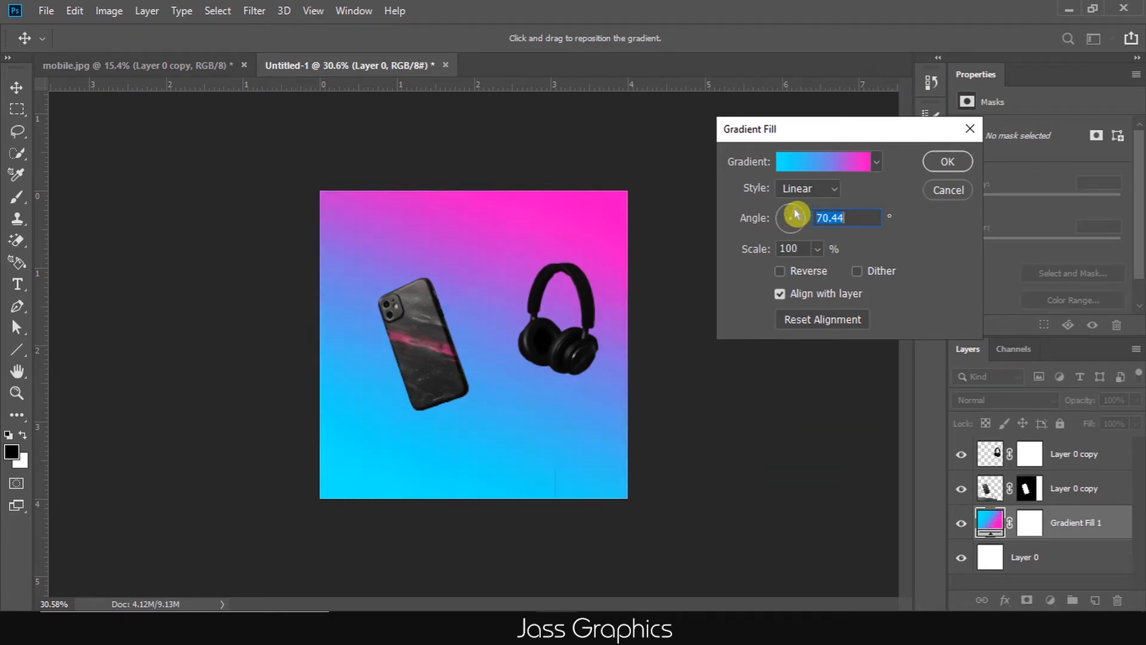
left_click(817, 249)
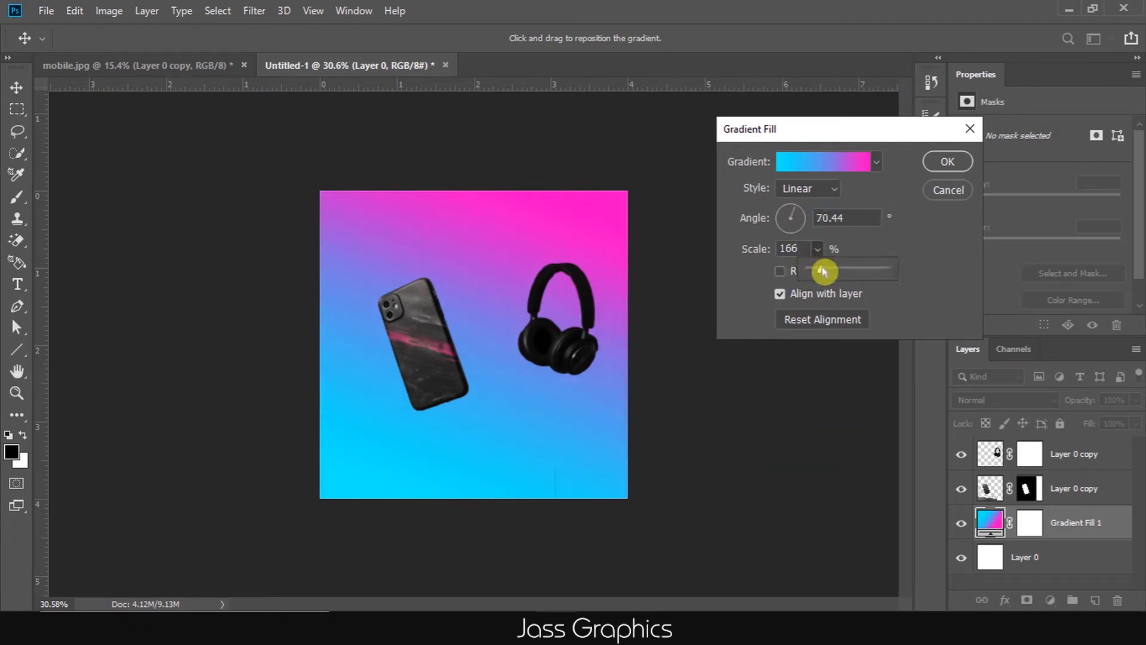
left_click_drag(815, 272, 823, 276)
left_click(780, 271)
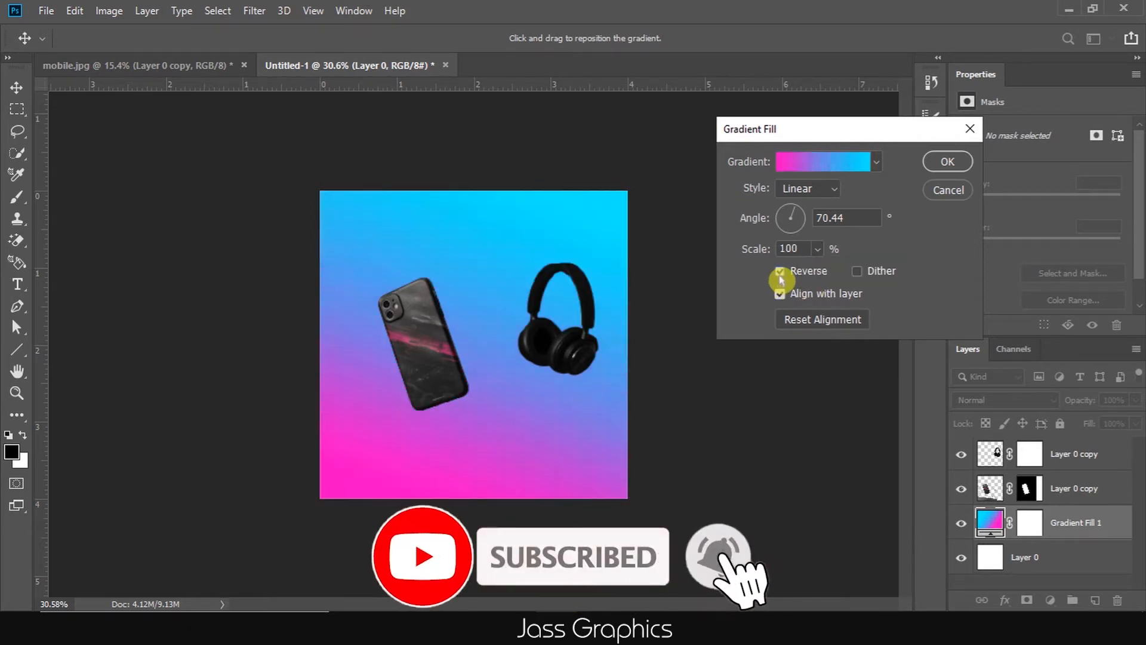
left_click(780, 272)
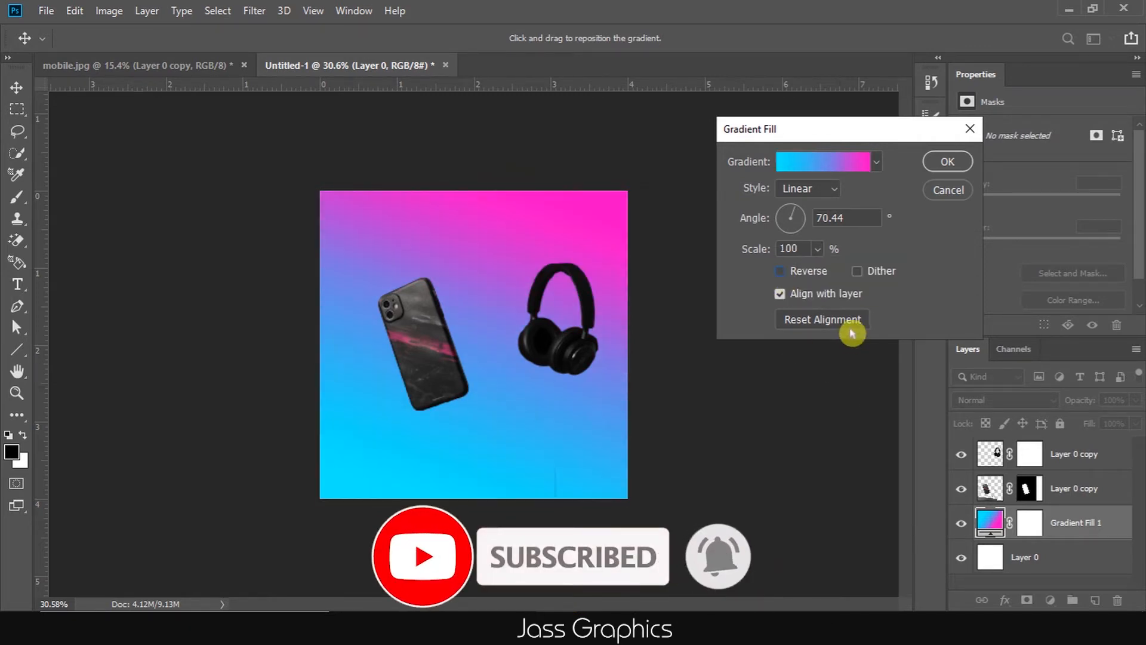
left_click(948, 162)
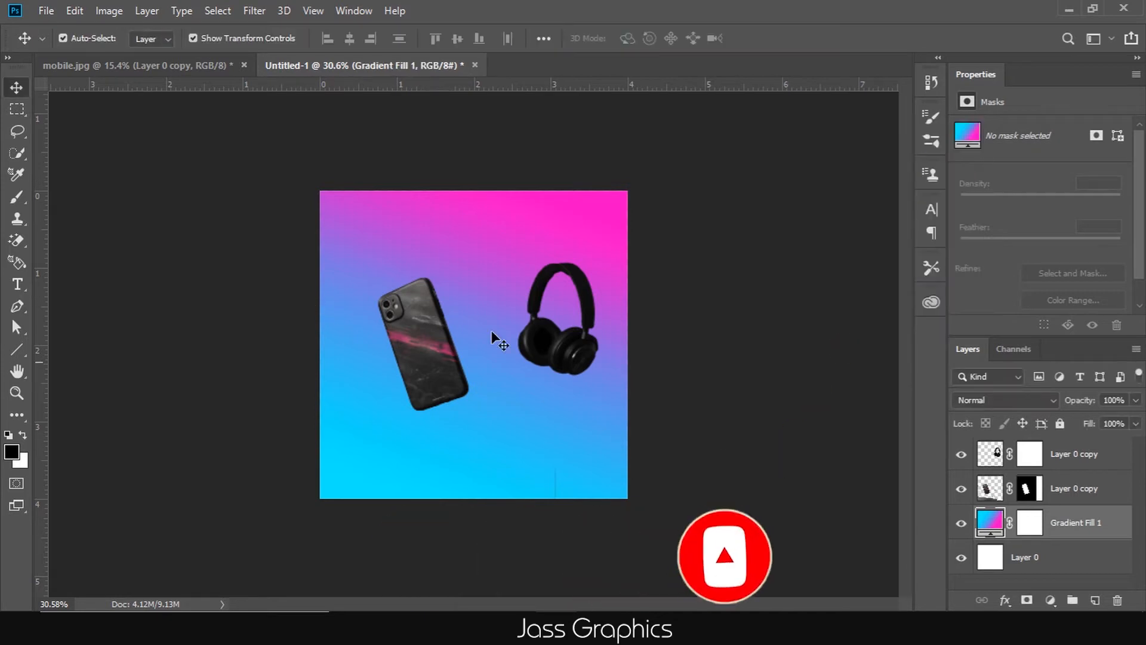
Step: Add a new layer above the headphone layer and set the Soft Round brush to 480 px with 0% hardness
left_click(1073, 456)
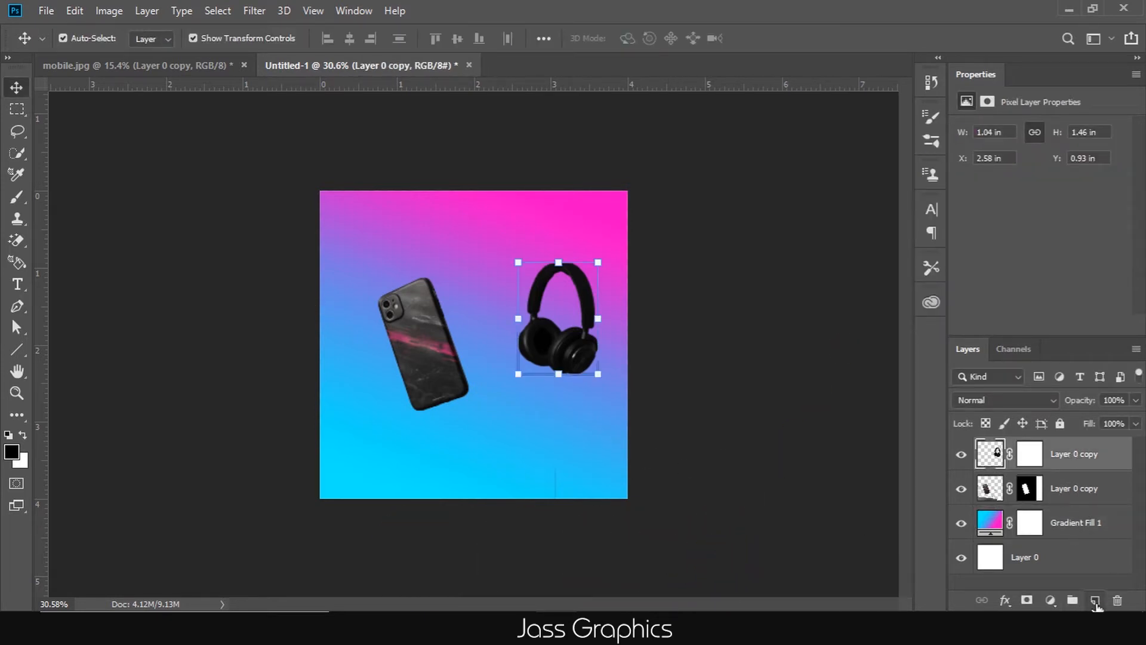
left_click(1095, 601)
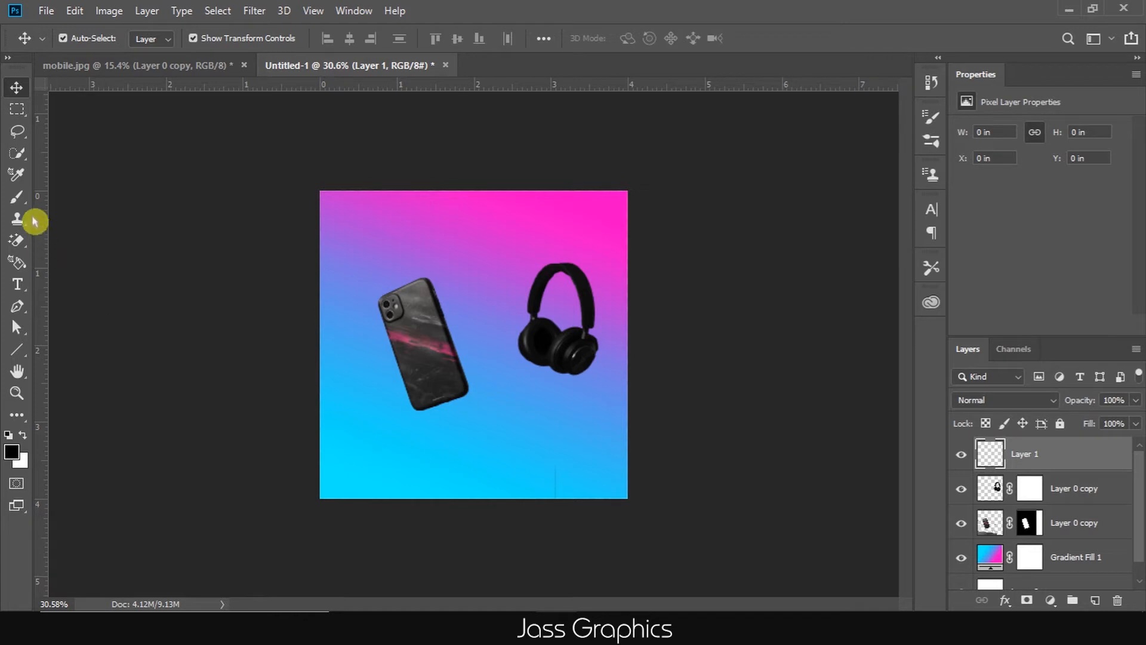
left_click(17, 196)
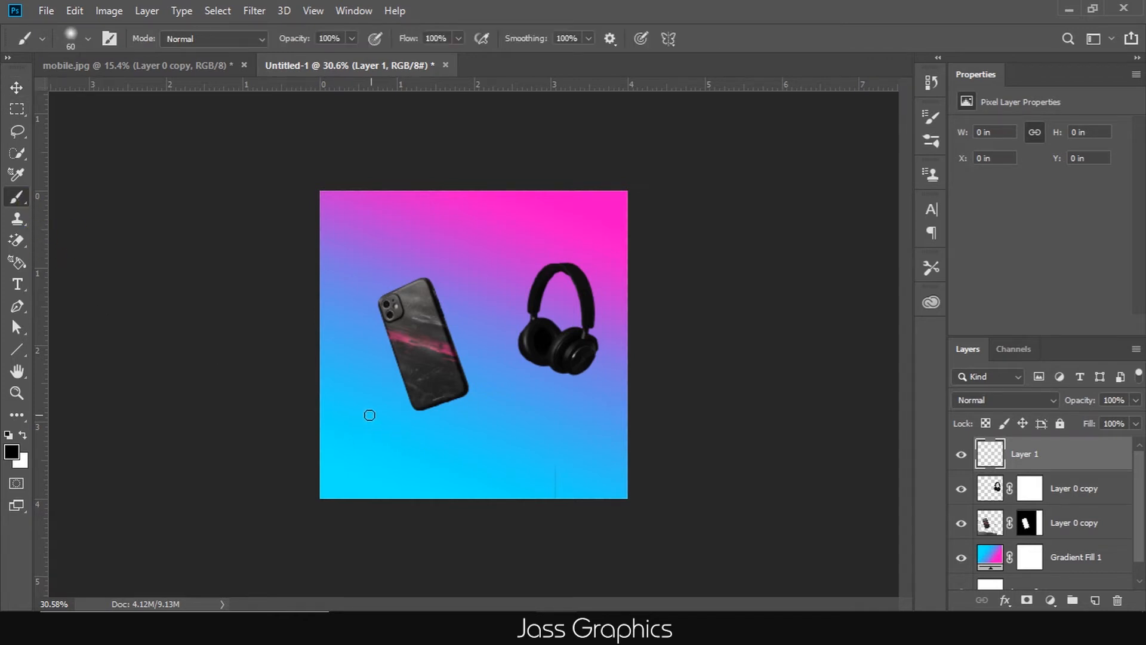
right_click(333, 291)
left_click_drag(450, 335, 518, 337)
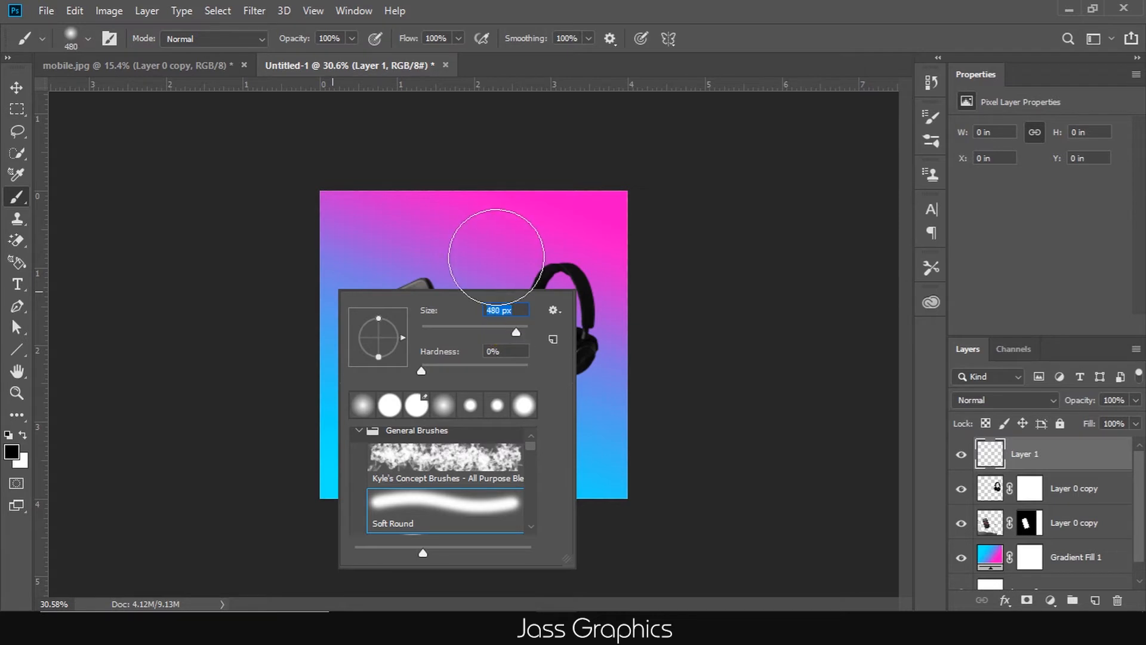
left_click(257, 232)
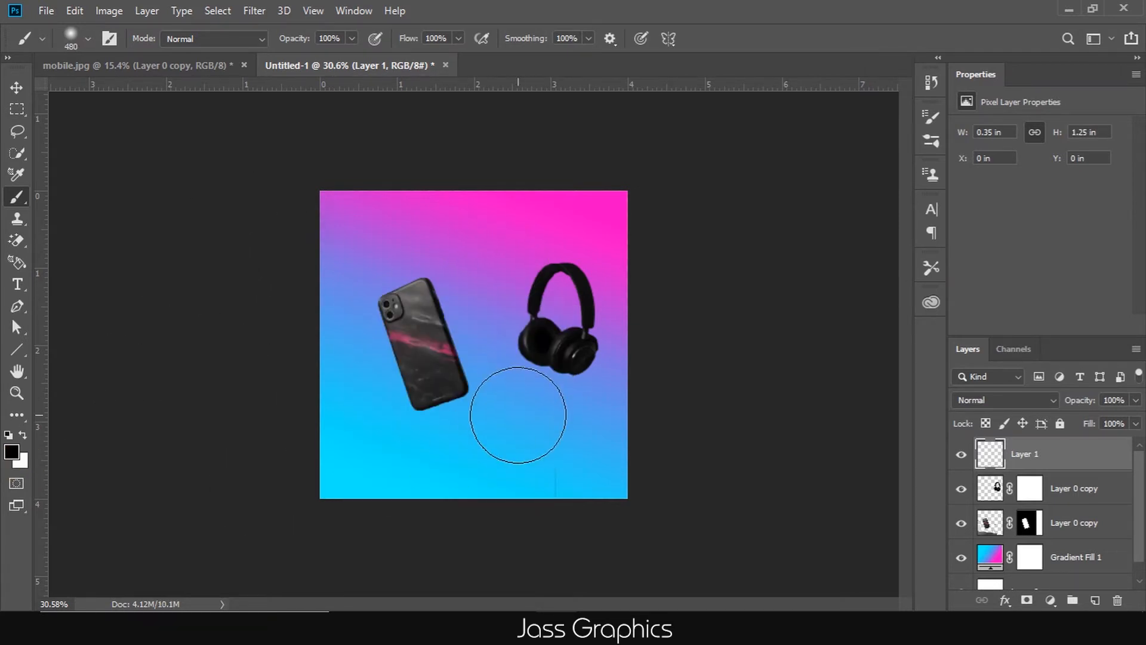
Step: Choose a recent soft round brush and paint a single black dab below the headphones on the new layer
left_click(73, 42)
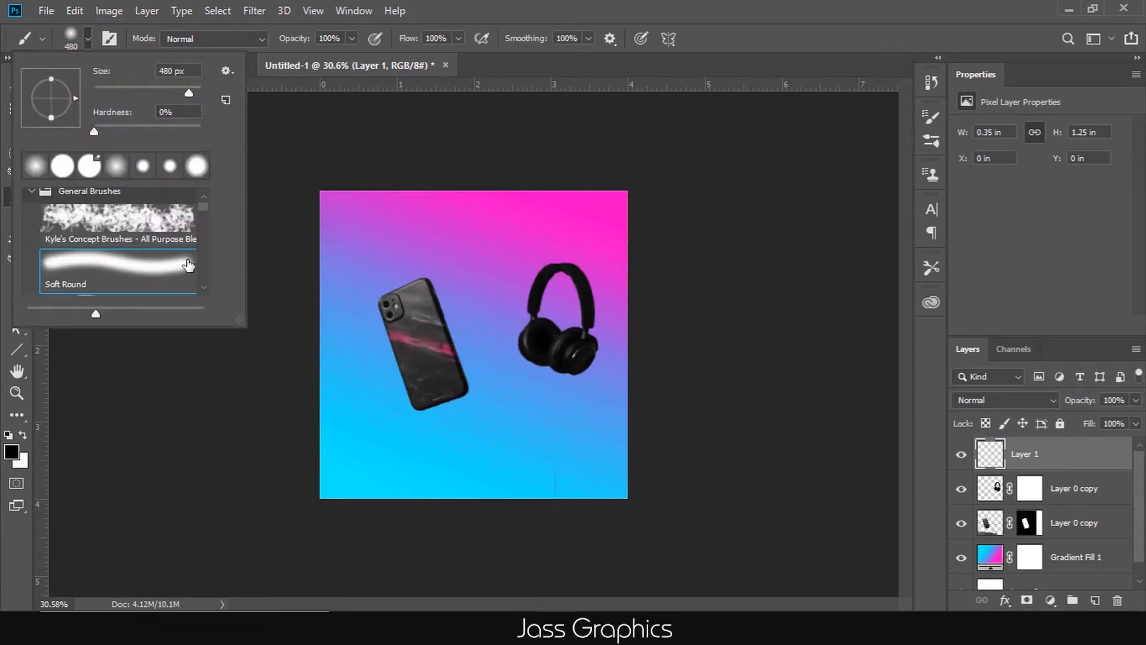
left_click(117, 166)
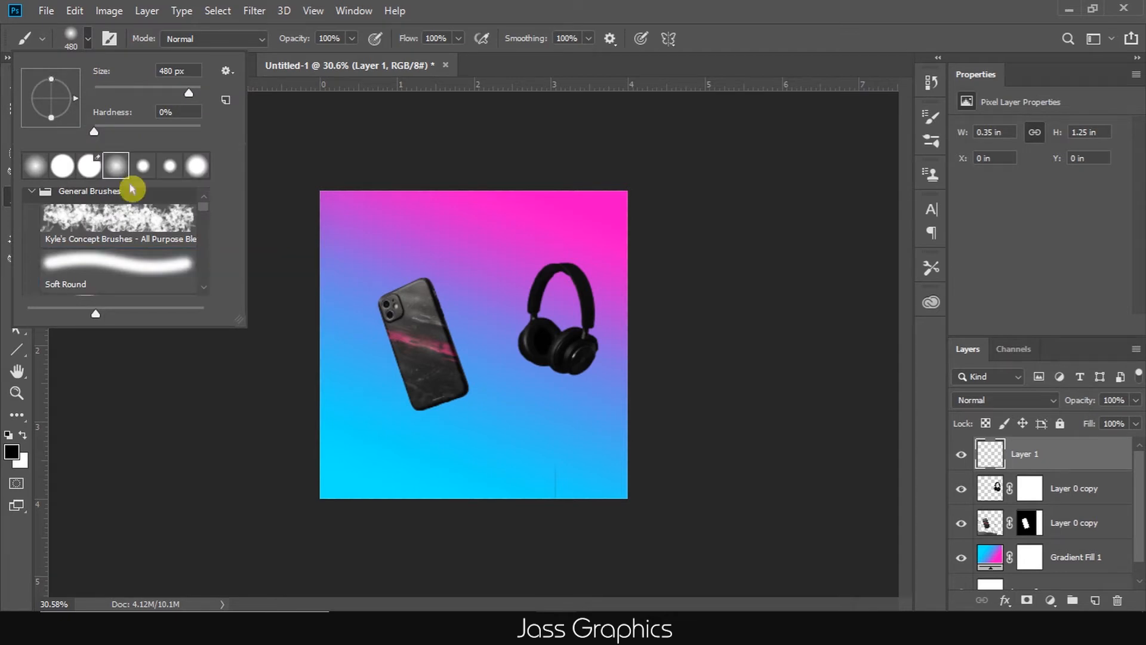
left_click(555, 434)
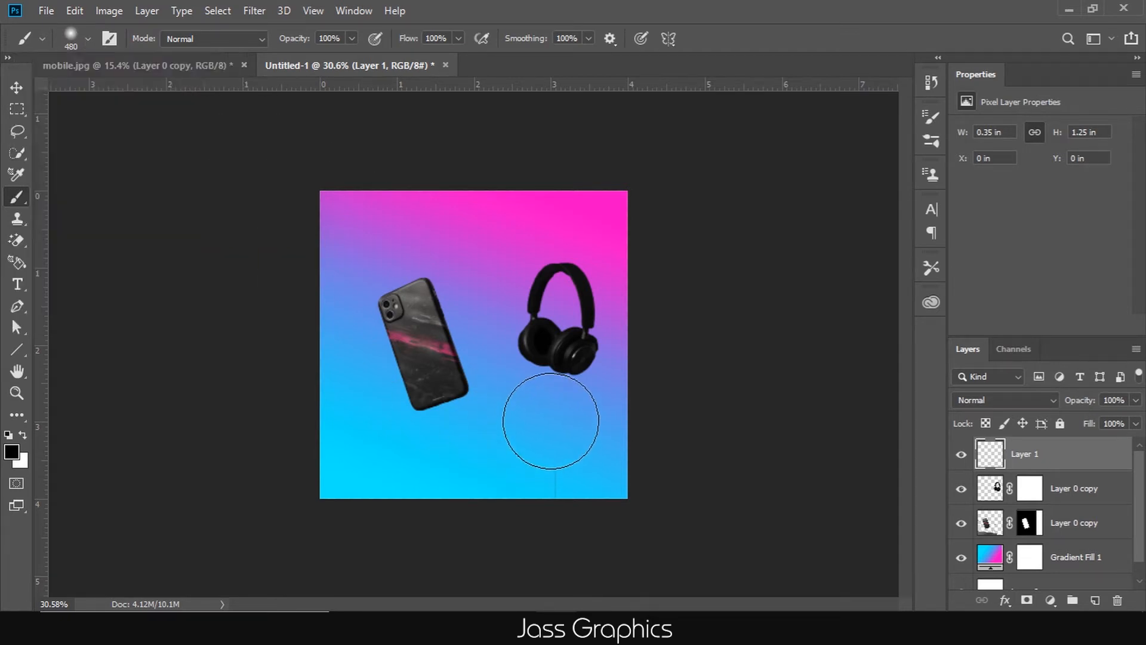
left_click(549, 420)
Step: Flatten the black dab to about 12% height and 97% width as a thin shadow beneath the headphones
left_click(16, 87)
left_click_drag(477, 209, 509, 465)
left_click_drag(540, 487, 675, 434)
left_click_drag(609, 448, 566, 453)
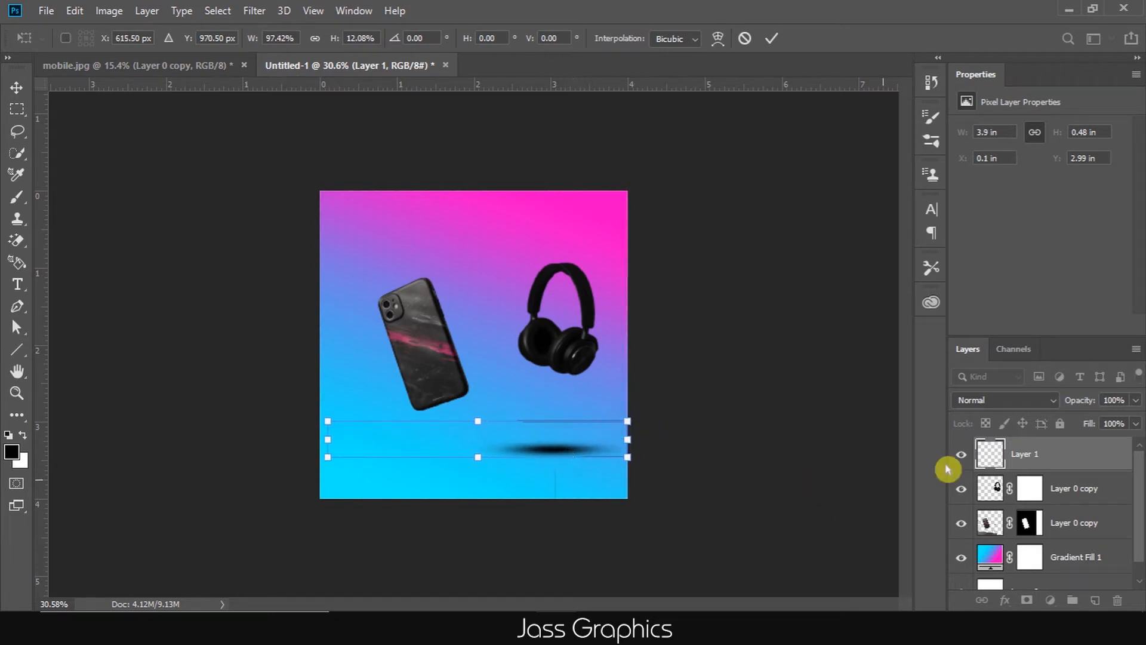
Step: Lower the headphone shadow layer's opacity to 25% and commit its transformation
left_click(1136, 400)
left_click(1069, 421)
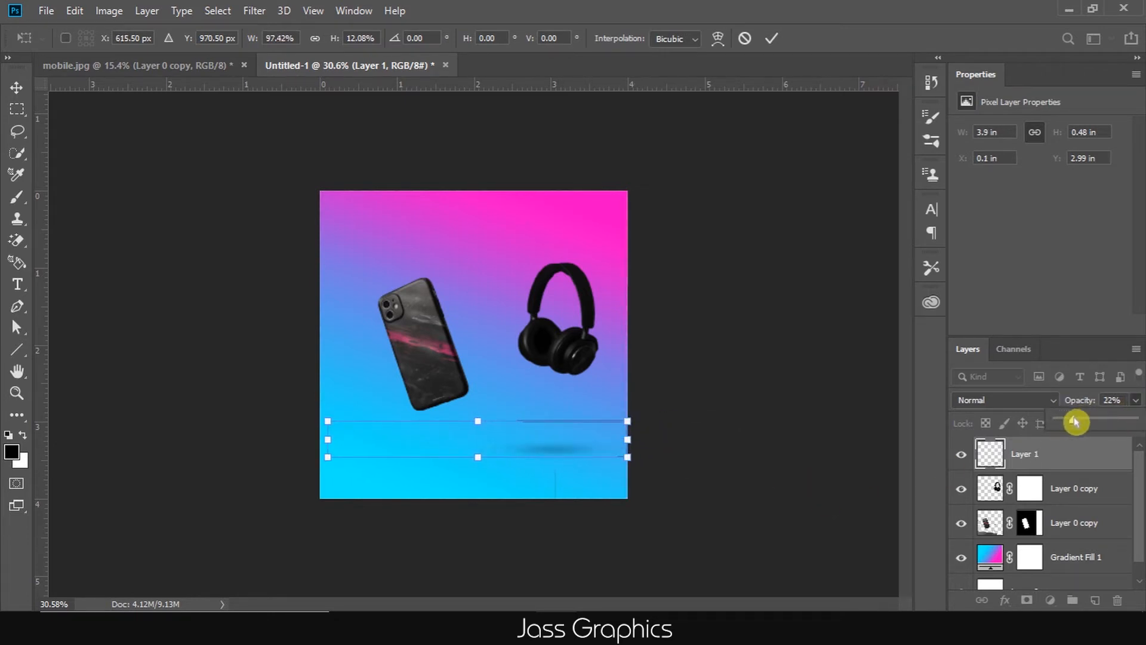
left_click_drag(1074, 422, 1076, 422)
key("Return")
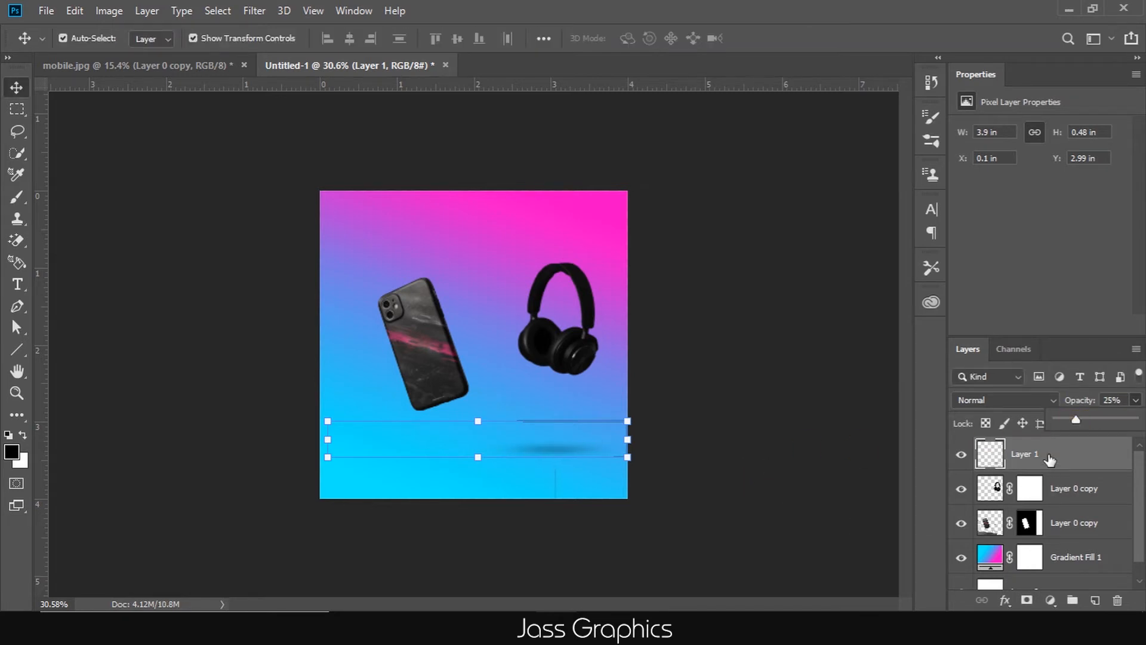
Step: Duplicate the shadow to beneath the phone and set the copy's opacity to 42%
left_click_drag(561, 459, 442, 460)
left_click(1135, 400)
left_click_drag(1077, 422, 1090, 422)
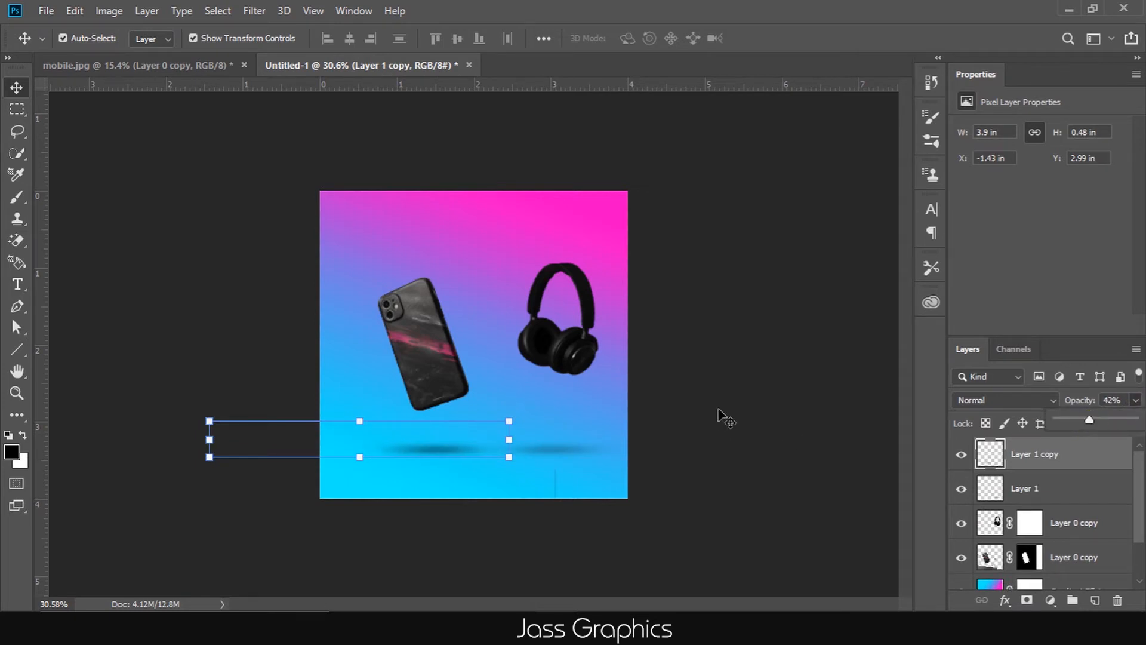
left_click(733, 399)
Step: Select the phone layer and flip it horizontally with Free Transform
scroll(739, 380, "down", 3)
scroll(380, 365, "up", 3)
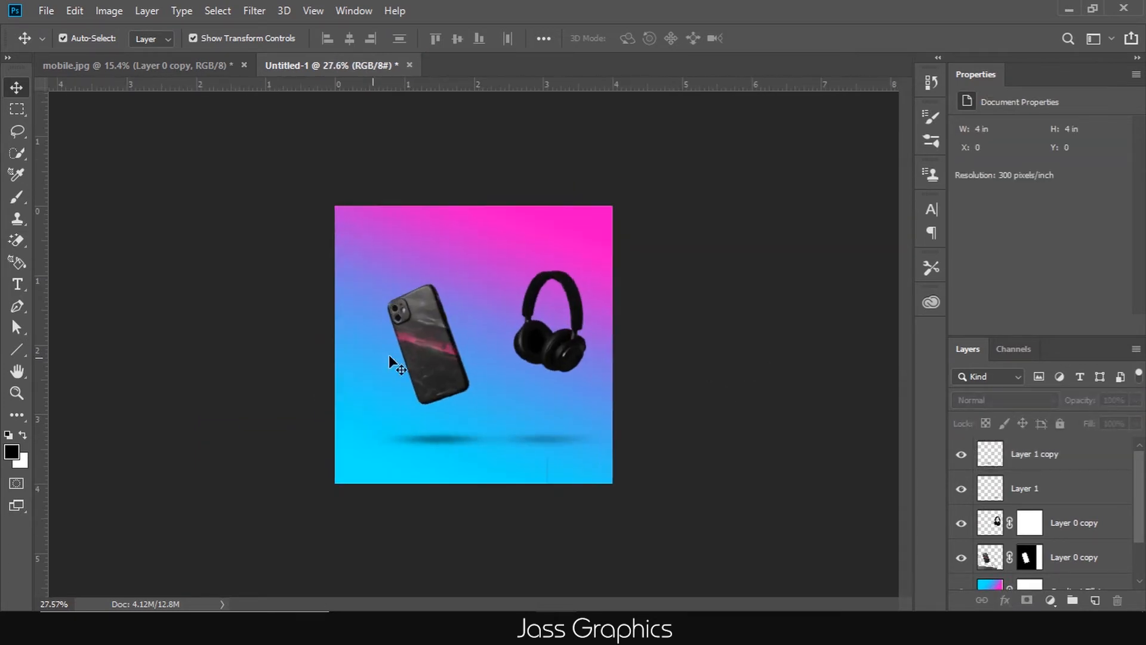
left_click(426, 357)
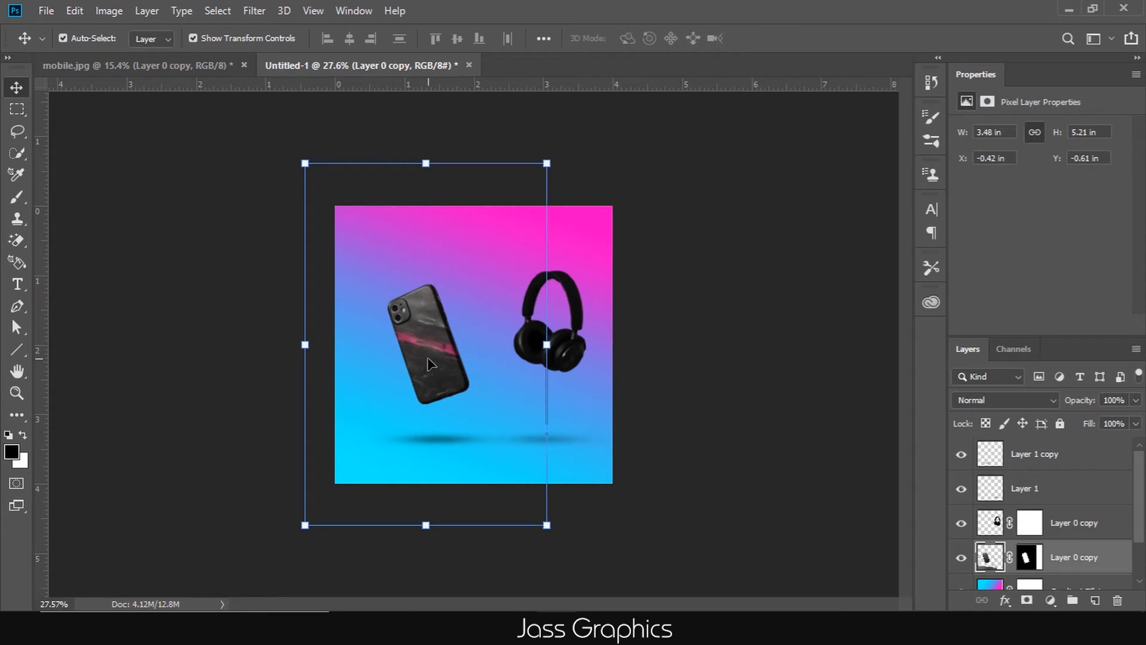
right_click(430, 363)
left_click(426, 342)
key("ctrl+t")
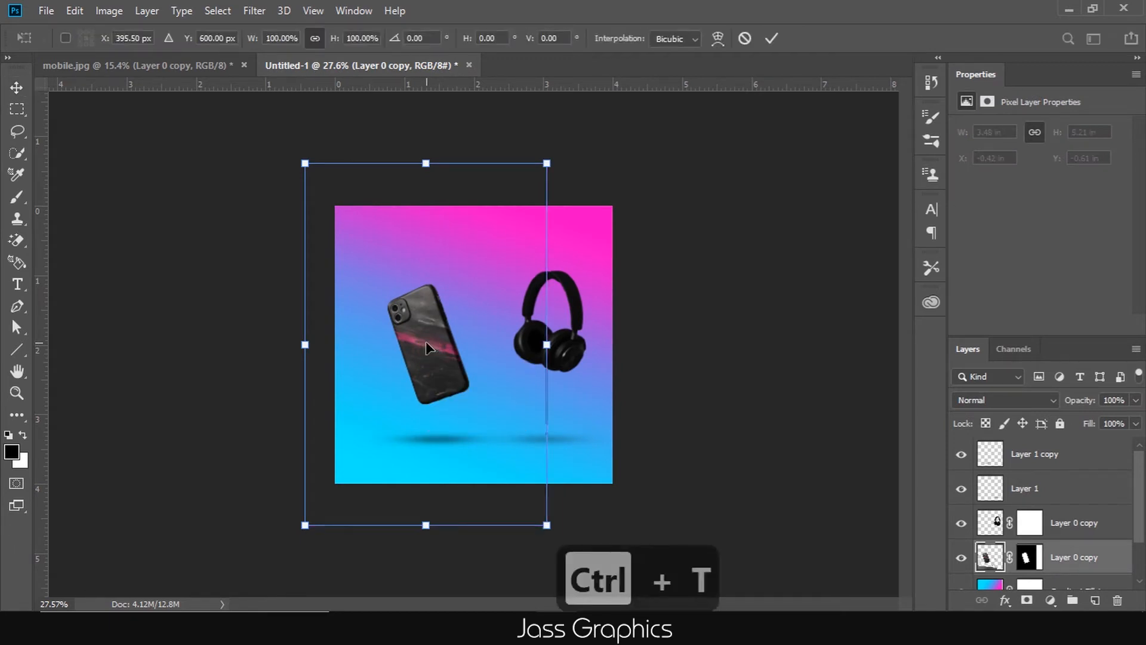
right_click(425, 341)
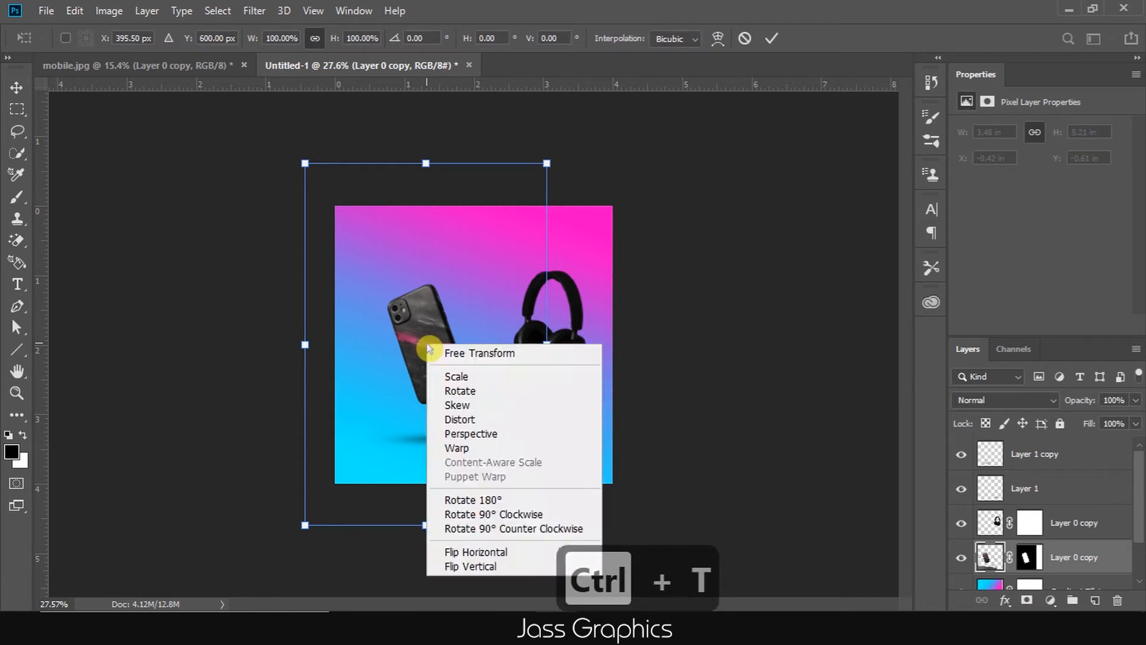
left_click(517, 552)
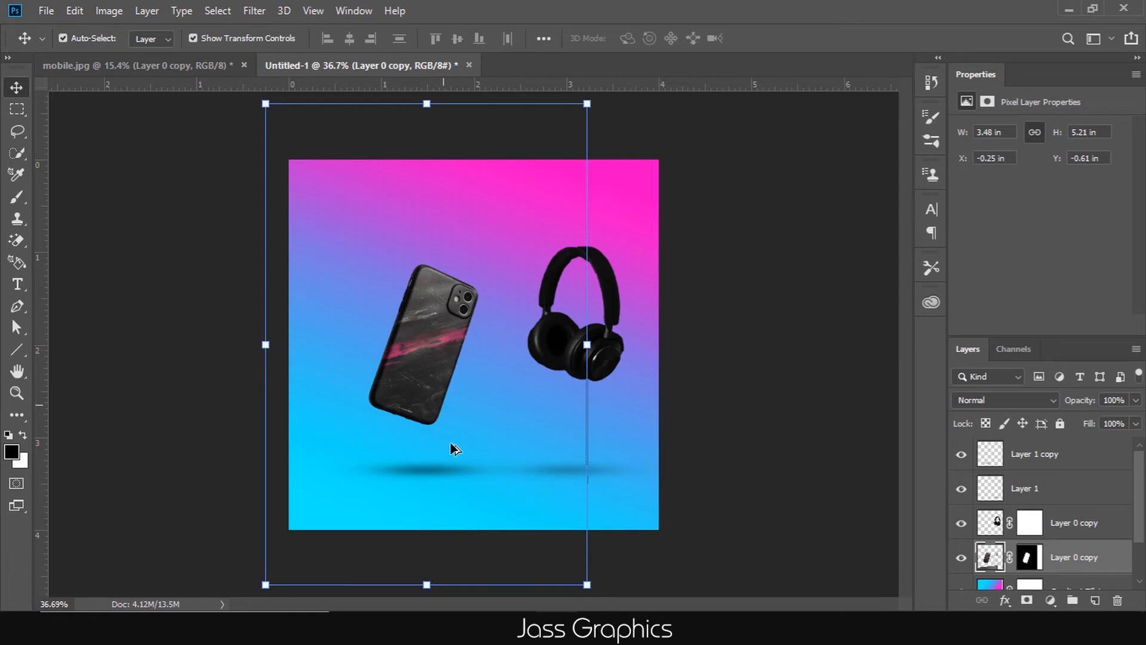
Step: Enlarge the phone layer proportionally to about 3.87 in by 5.8 in and keep the phone centered above its shadow
scroll(464, 480, "down", 3)
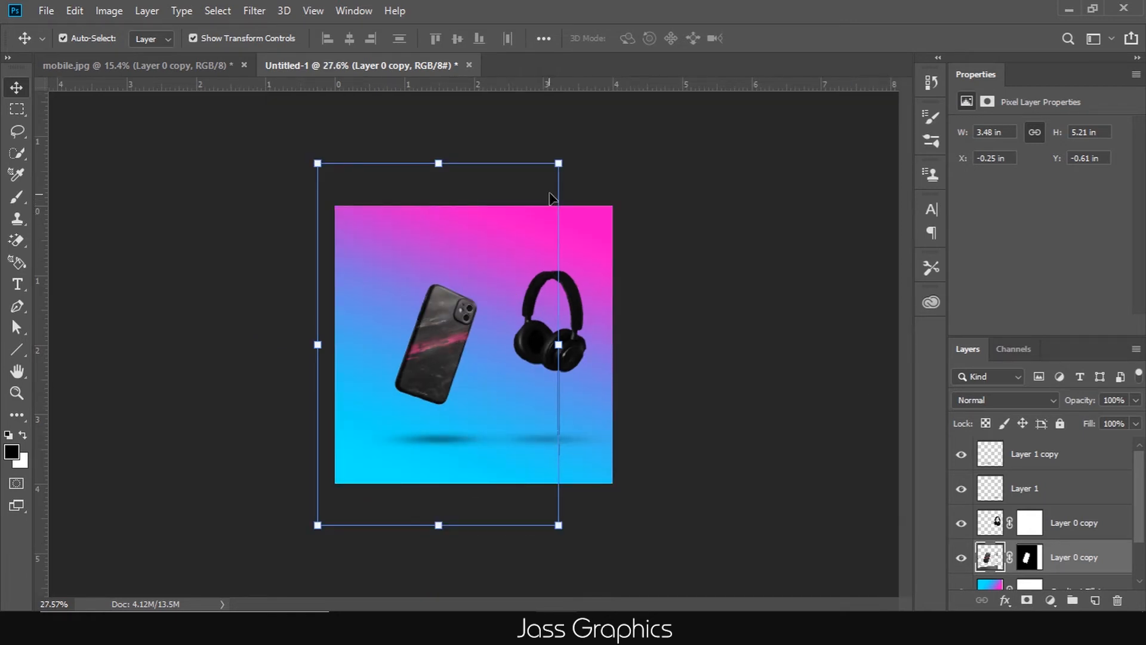
left_click_drag(558, 161, 585, 123)
key("Return")
left_click_drag(452, 351, 452, 351)
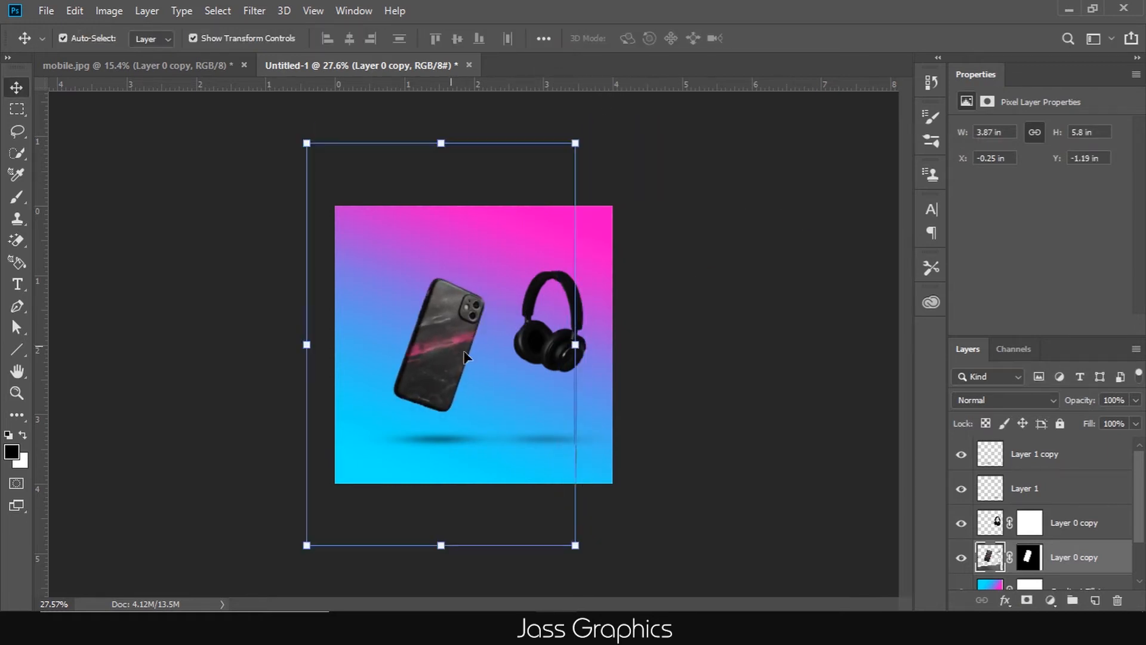
Step: Move both shadow layers together slightly right and down, to X 0.12 in and Y 3.1 in
left_click(1092, 486)
left_click(1092, 454, "shift")
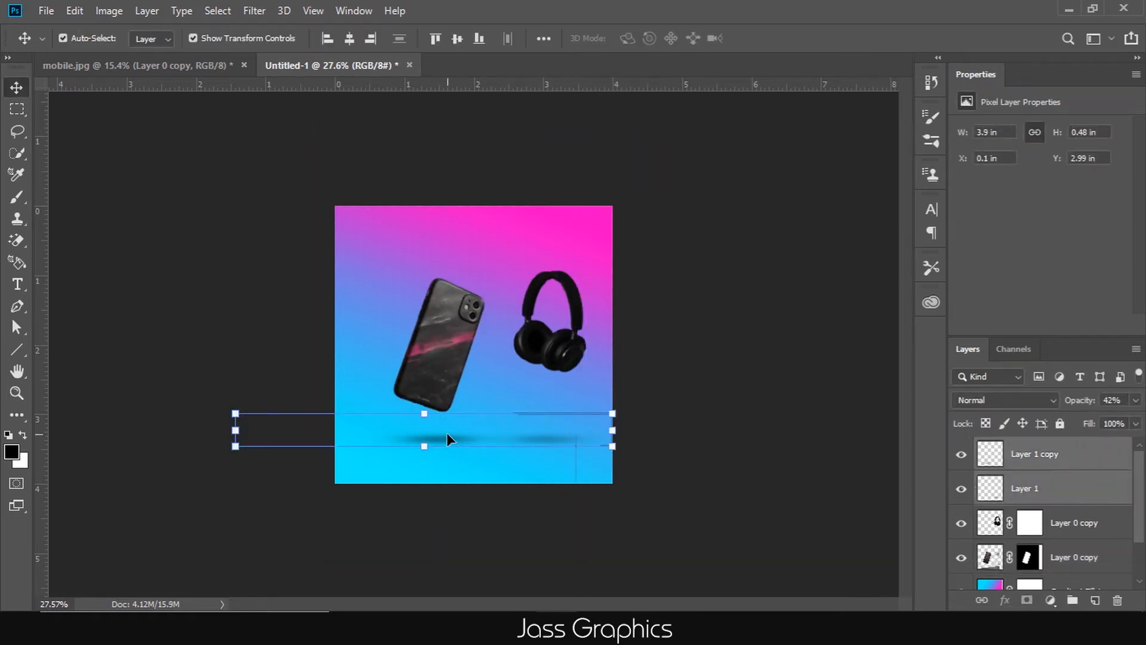
key("Right")
key("Right")
key("Down")
key("Down")
key("Down")
key("Down")
key("Down")
key("Down")
key("Down")
key("Down")
key("Down")
key("Down")
key("Down")
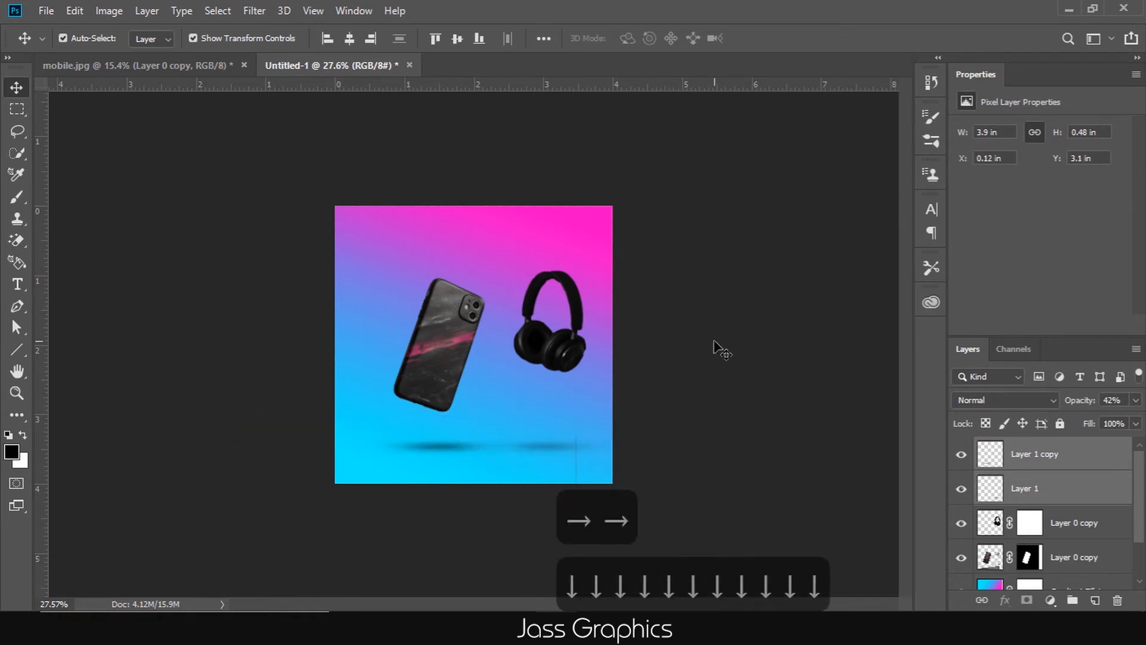
left_click(721, 349)
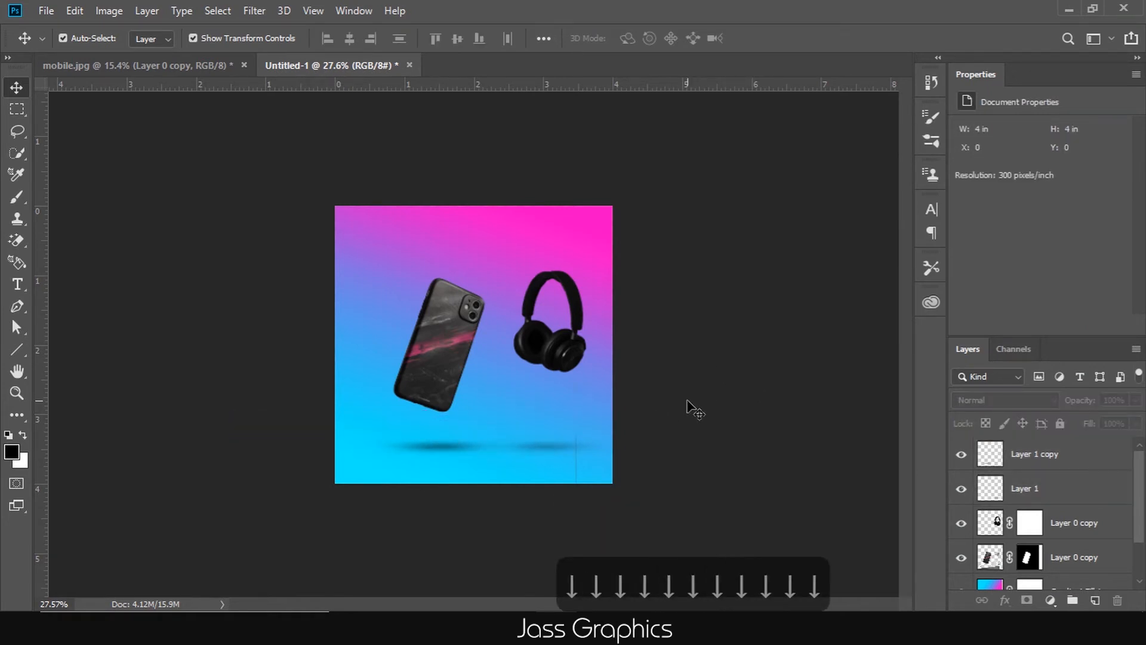
scroll(687, 400, "down", 2)
scroll(343, 251, "up", 2)
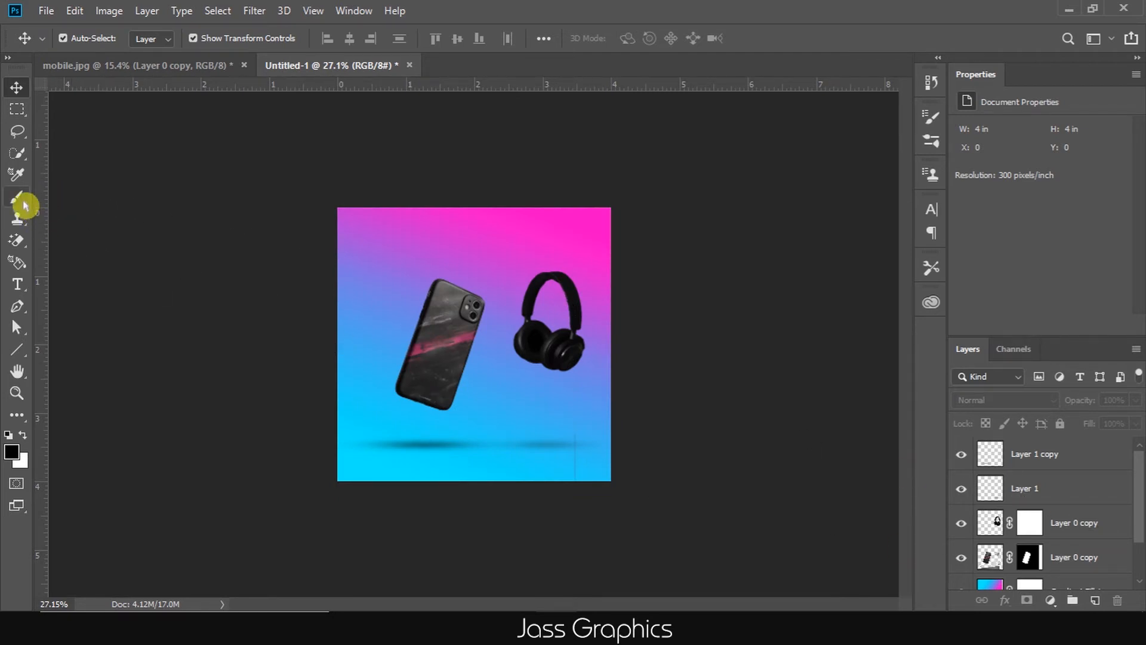
Step: Add the headline "LET THE MUSIC MOVE YOU" in Gotham Black near the banner's upper-left corner and color it white
left_click(18, 285)
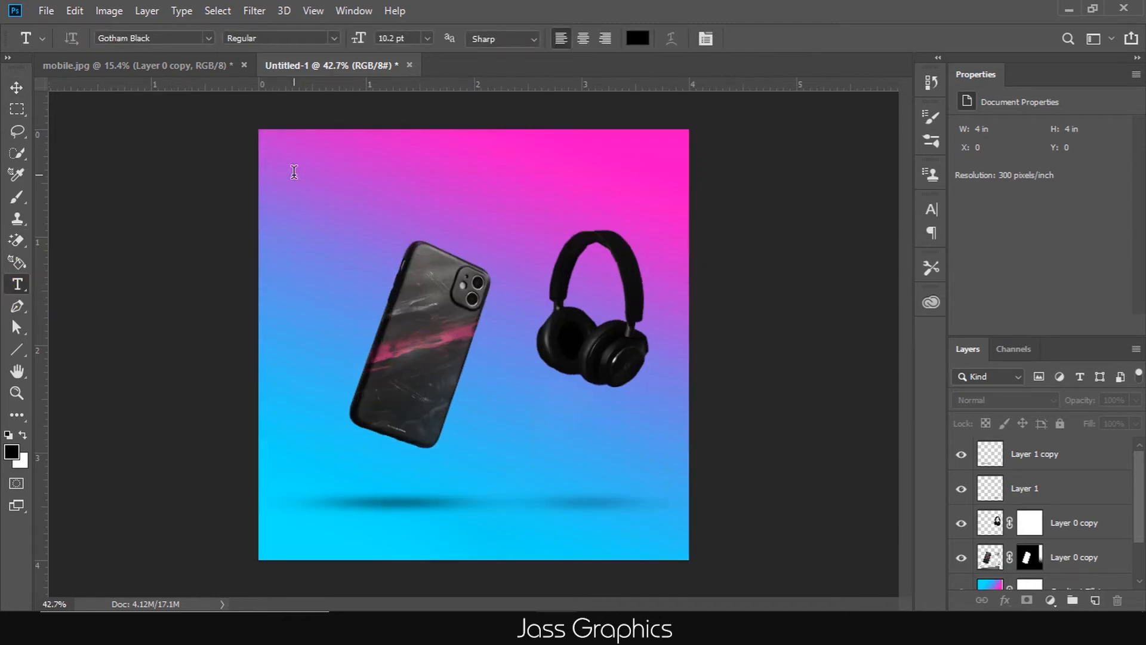
left_click(294, 171)
type("LET THE MUSIC MOVE YOU")
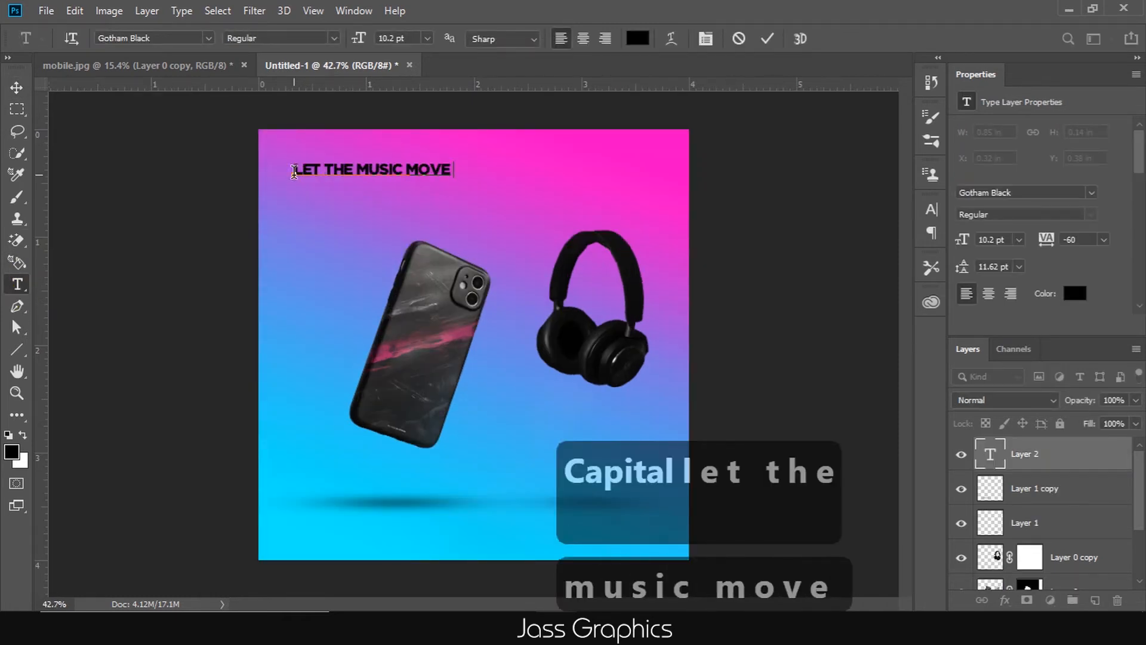
left_click(17, 88)
left_click(1079, 296)
left_click_drag(774, 265, 629, 105)
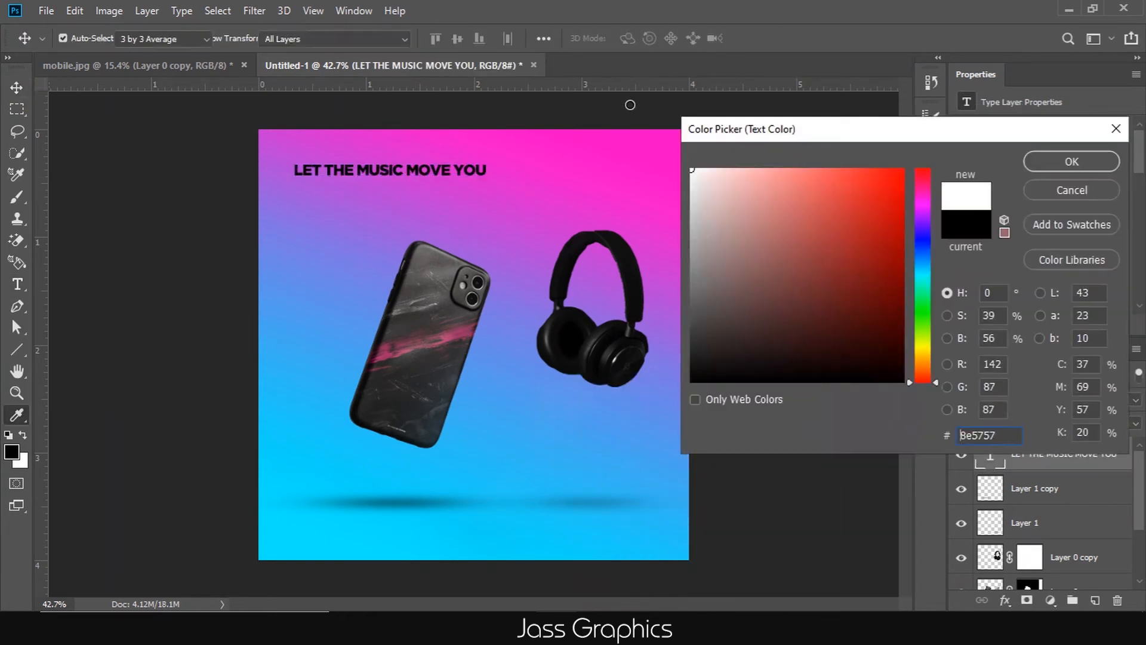
left_click(1097, 156)
Step: Scale the headline proportionally to about 205% and position it across the upper part of the banner
left_click_drag(484, 174, 682, 275)
left_click_drag(577, 177, 569, 178)
left_click(803, 398)
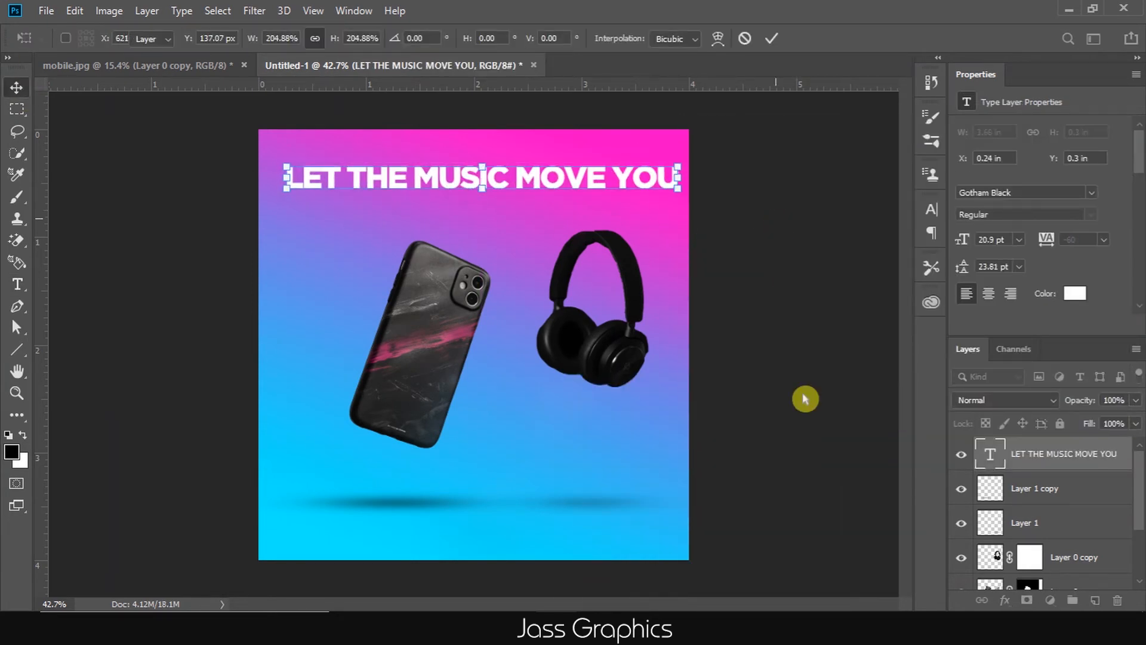
scroll(791, 326, "down", 1)
left_click(788, 320)
scroll(656, 250, "up", 1)
Step: Cut the words "MOVE YOU" out of the headline text
double_click(526, 179)
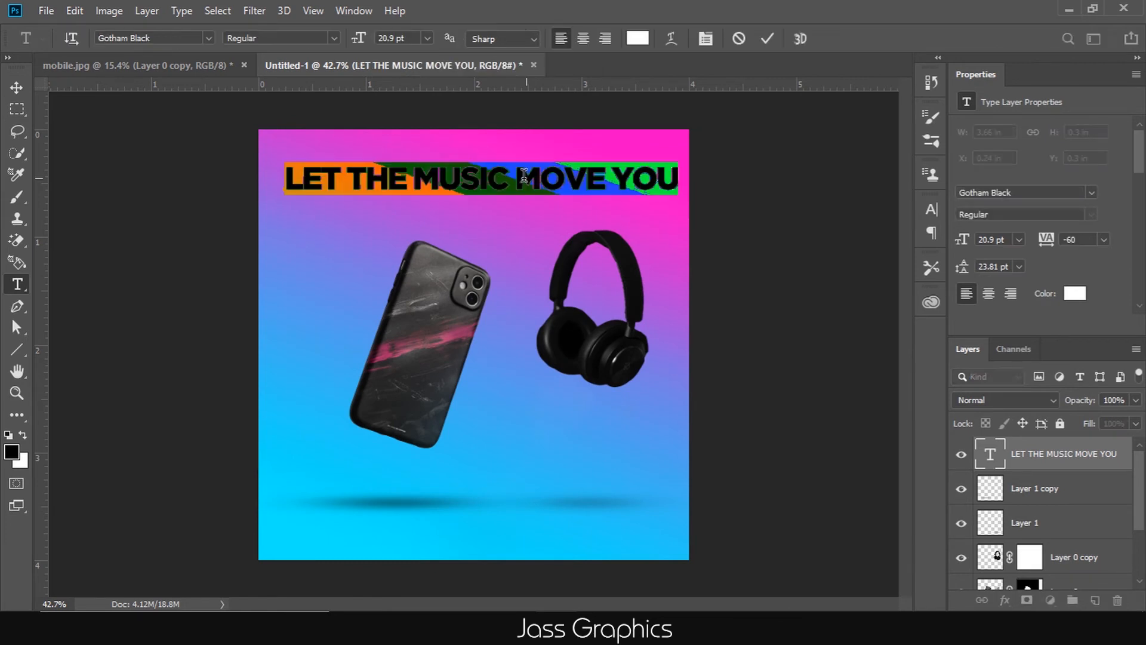
left_click(517, 177)
left_click_drag(538, 174, 679, 188)
key("ctrl+x")
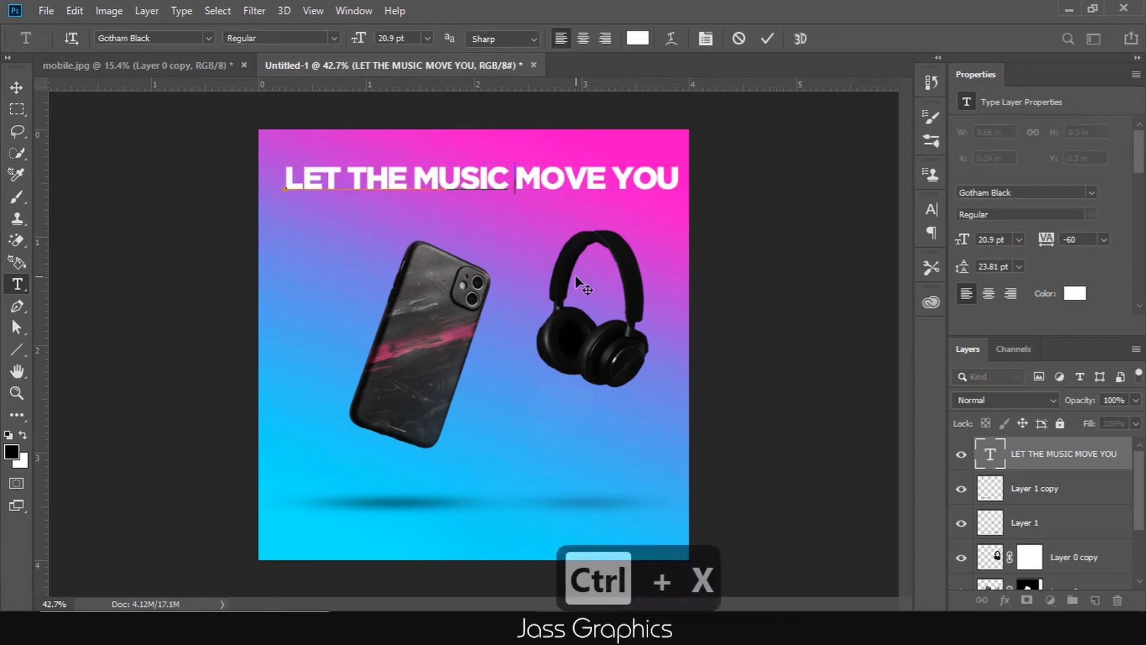
left_click(19, 95)
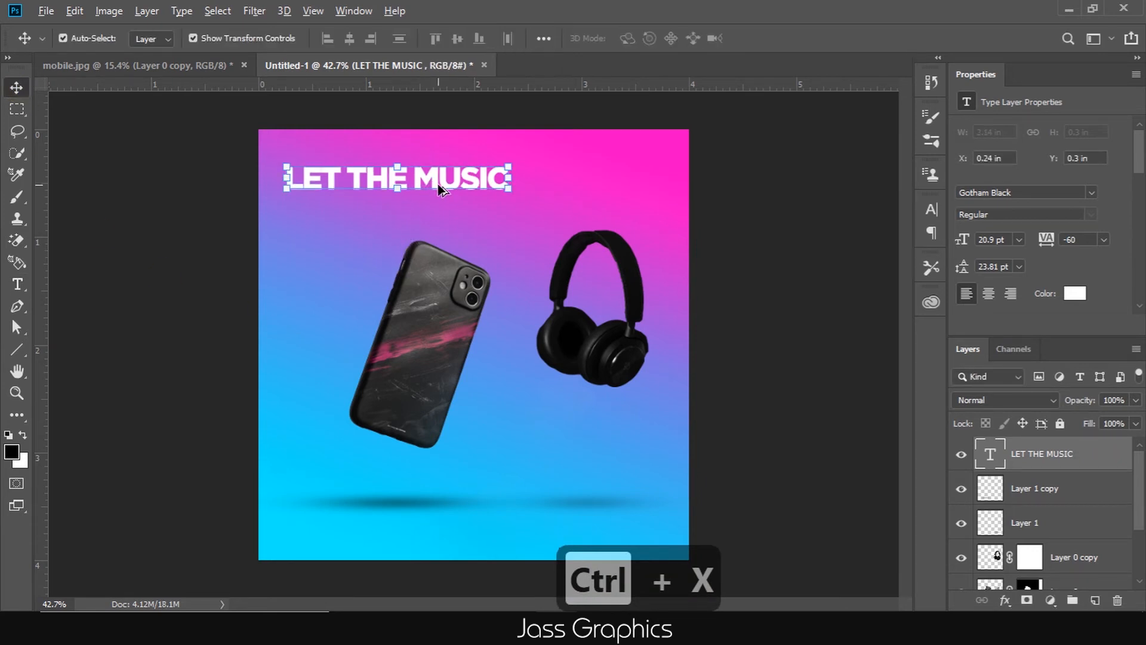
Step: Duplicate the "LET THE MUSIC" text directly below the original and replace the copy's text with the cut words "MOVE YOU"
left_click_drag(435, 182, 439, 222)
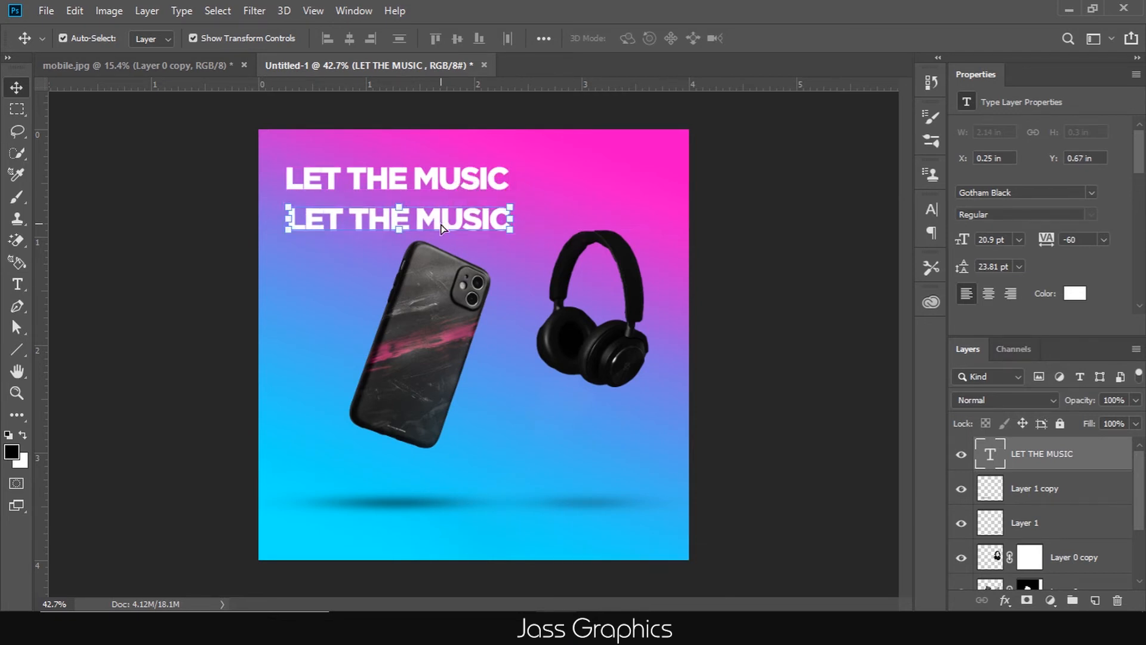
double_click(439, 222)
key("ctrl+a")
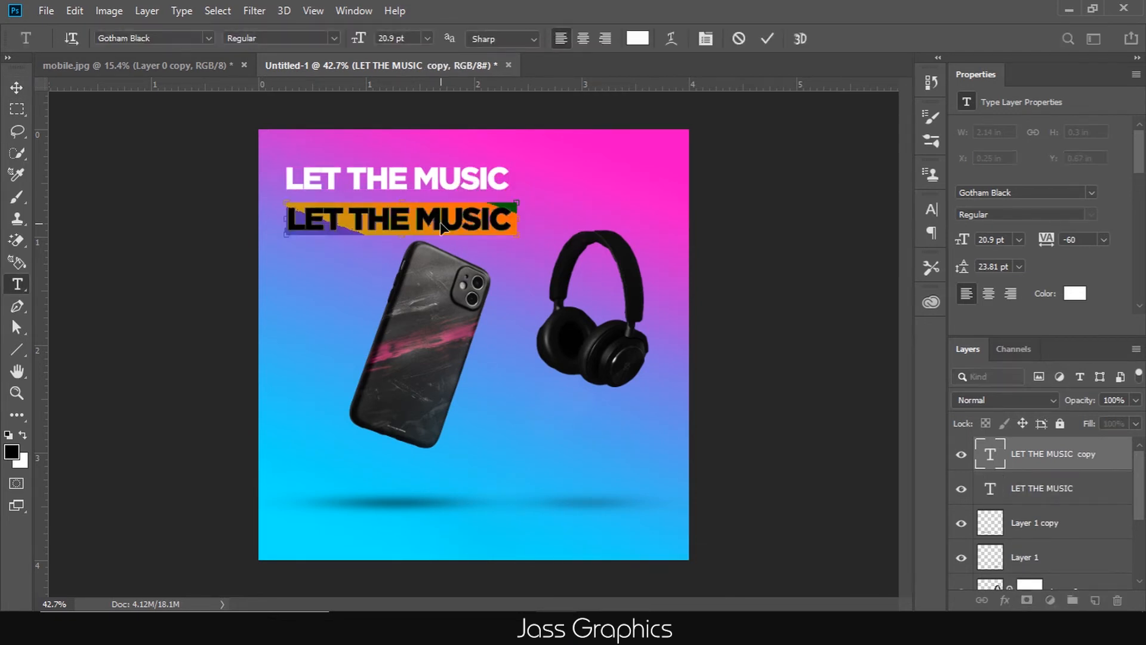
key("ctrl+v")
left_click(7, 97)
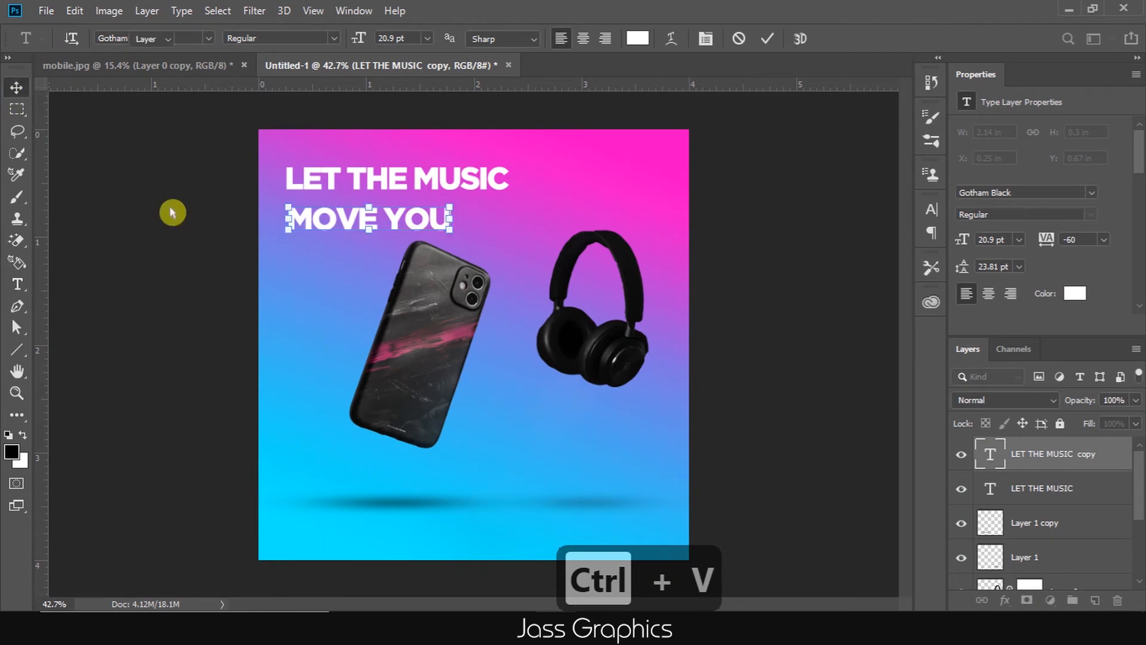
Step: Enlarge the "MOVE YOU" text proportionally to about 217%, about 45.43 pt, keeping it left-aligned below the first line
left_click_drag(449, 230, 637, 305)
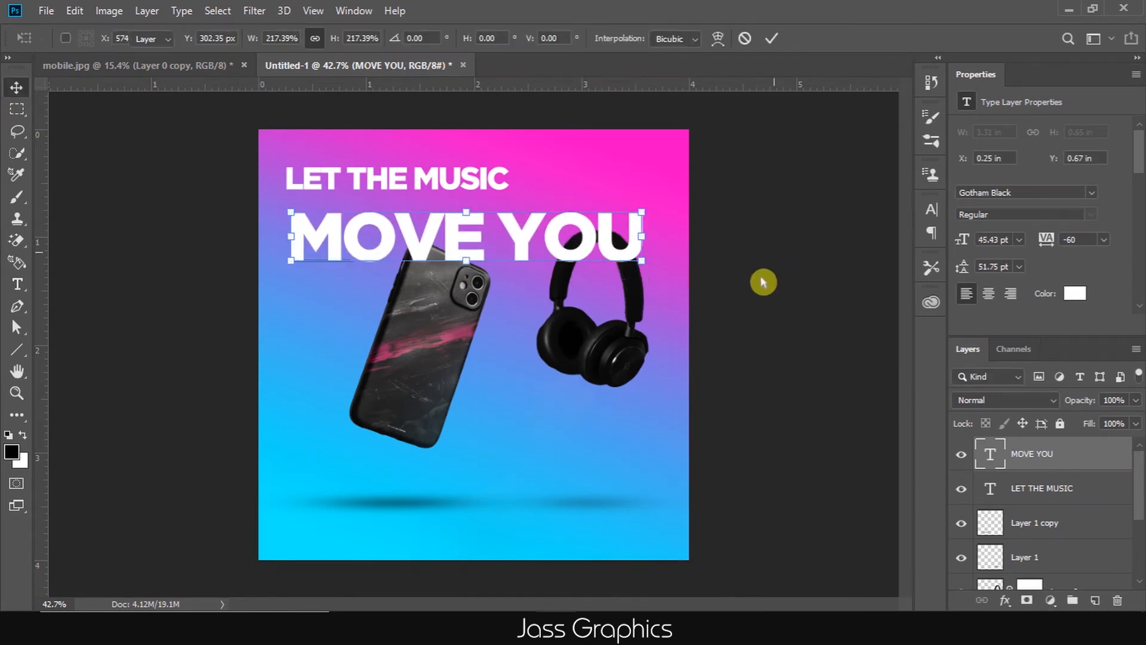
key("Return")
left_click(698, 312)
scroll(674, 226, "down", 2)
scroll(675, 226, "up", 1)
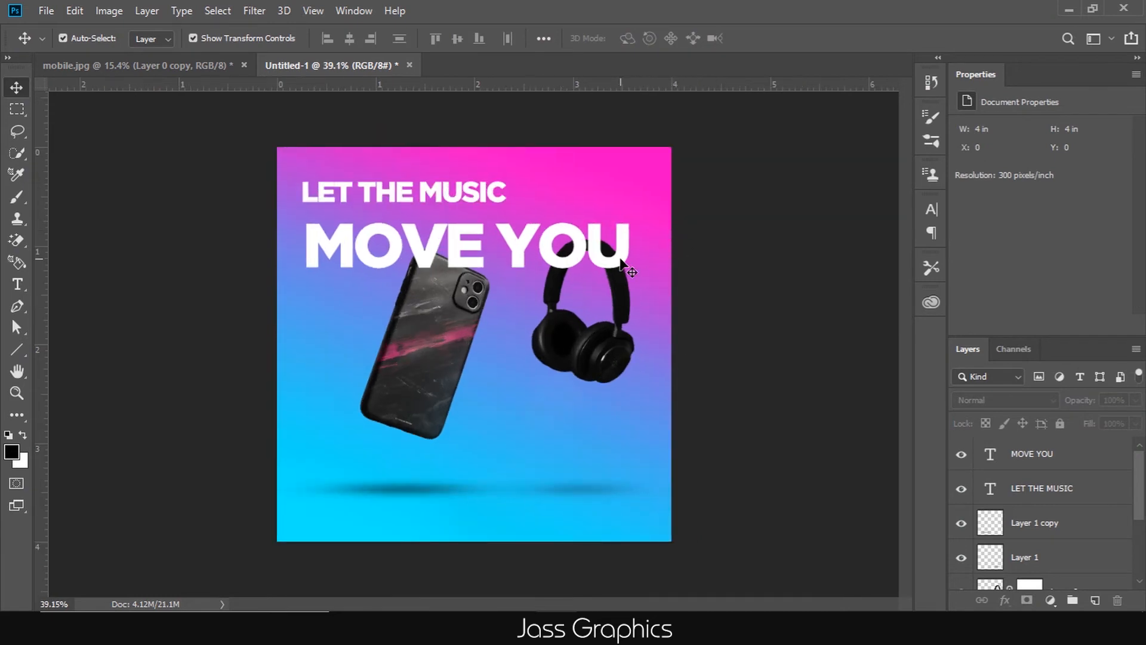
Step: Change the "MOVE YOU" text's font to Intro Rust G
left_click(620, 261)
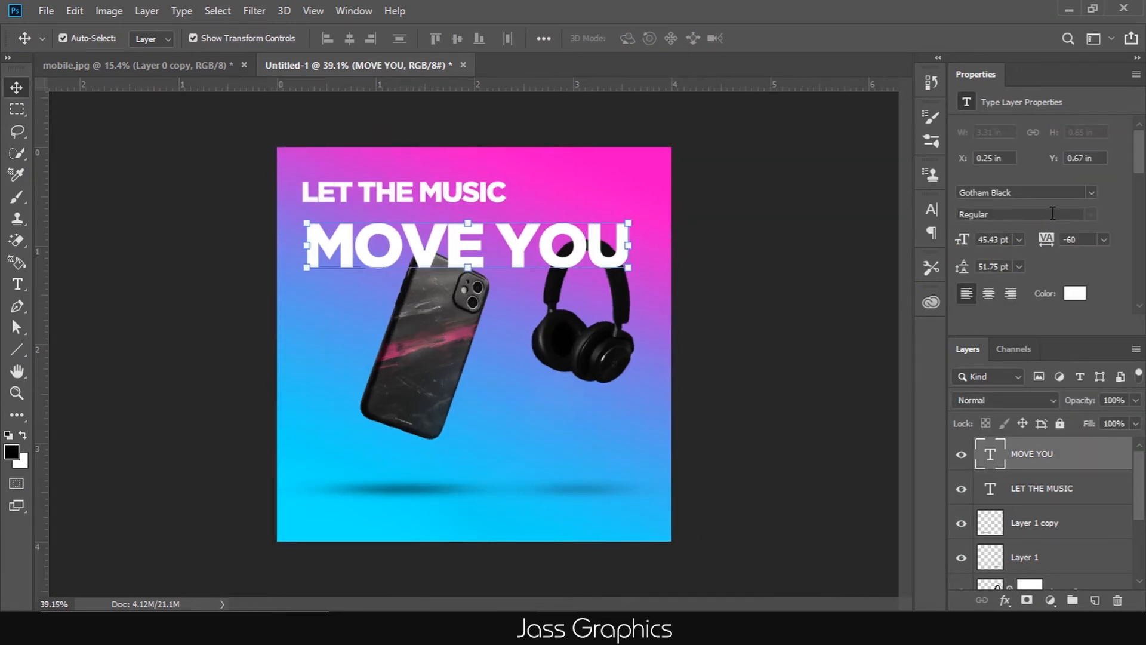
left_click(1091, 192)
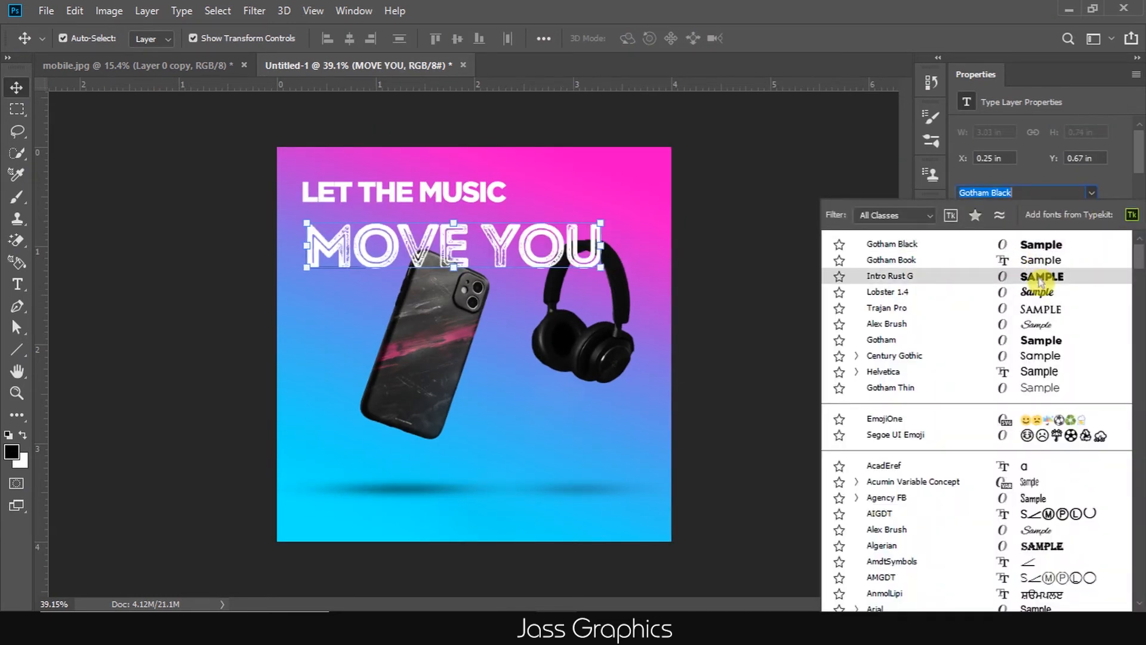
left_click(1039, 280)
left_click(797, 234)
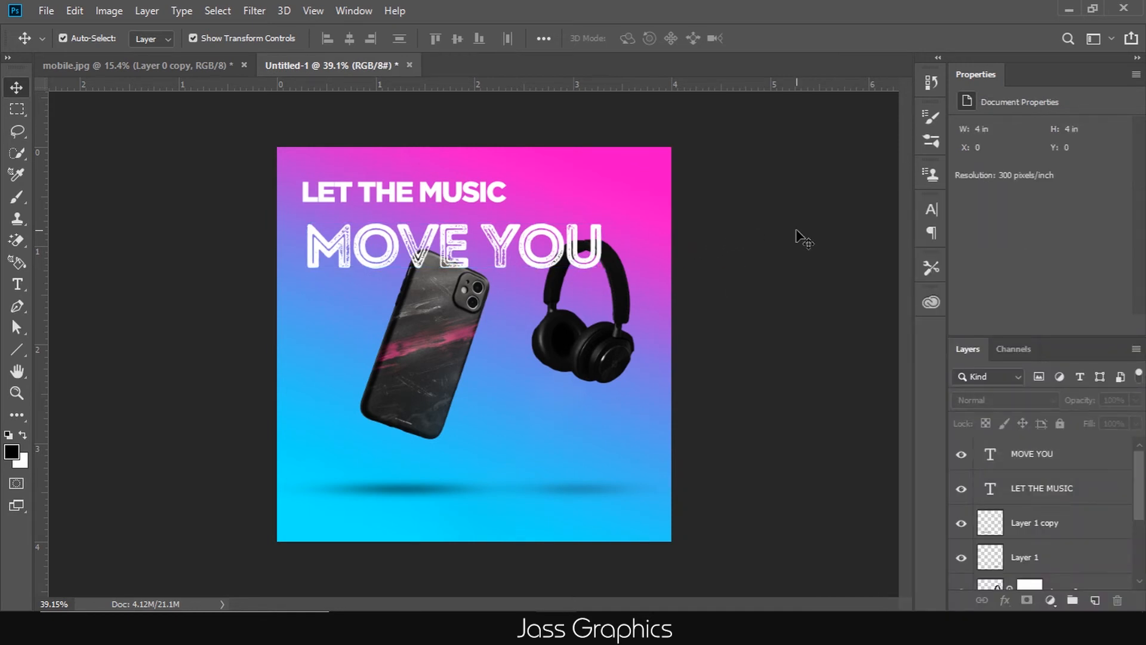
Step: Move the "LET THE MUSIC" line down close above "MOVE YOU", at about X 0.28 in and Y 0.4 in
mouse_move(449, 196)
left_mouse_down()
mouse_move(451, 216)
mouse_move(451, 205)
left_mouse_up()
left_click(702, 281)
scroll(702, 281, "down", 4)
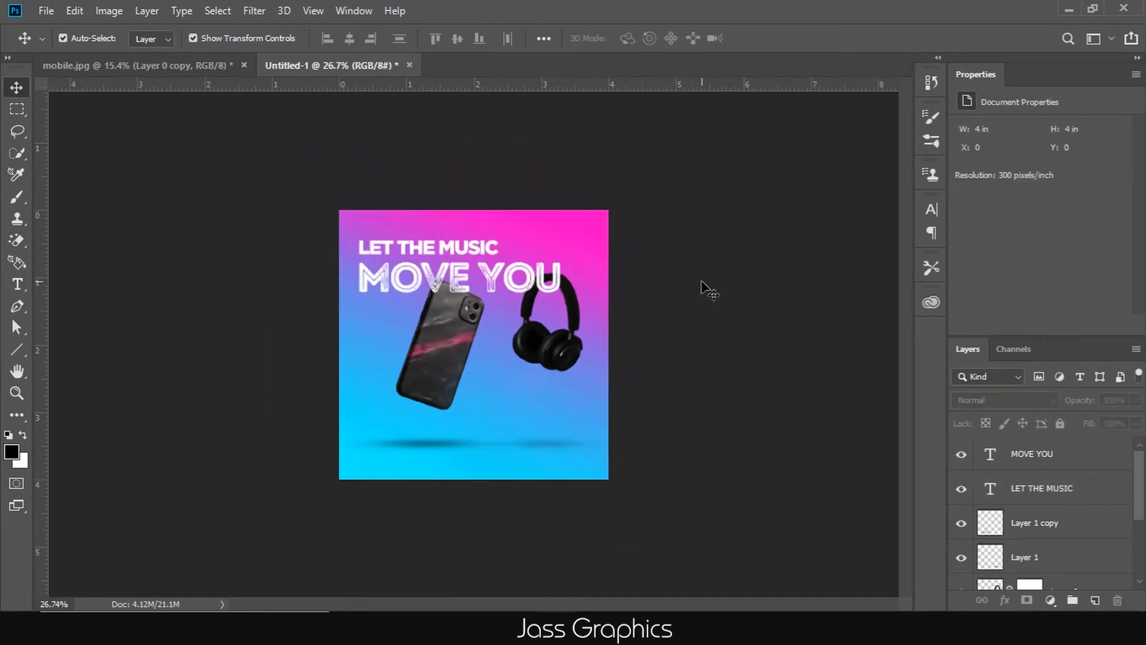
Step: Change the "LET THE MUSIC" text's font to Gotham Book
scroll(452, 222, "up", 3)
left_click(452, 222)
left_click(1091, 192)
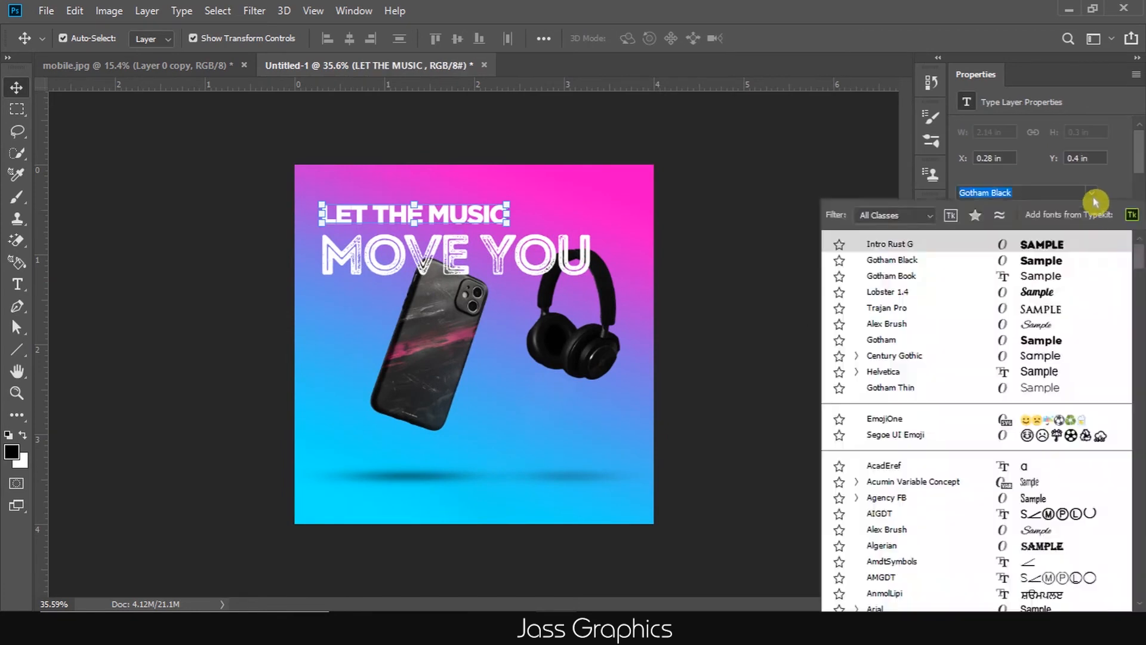
left_click(1048, 276)
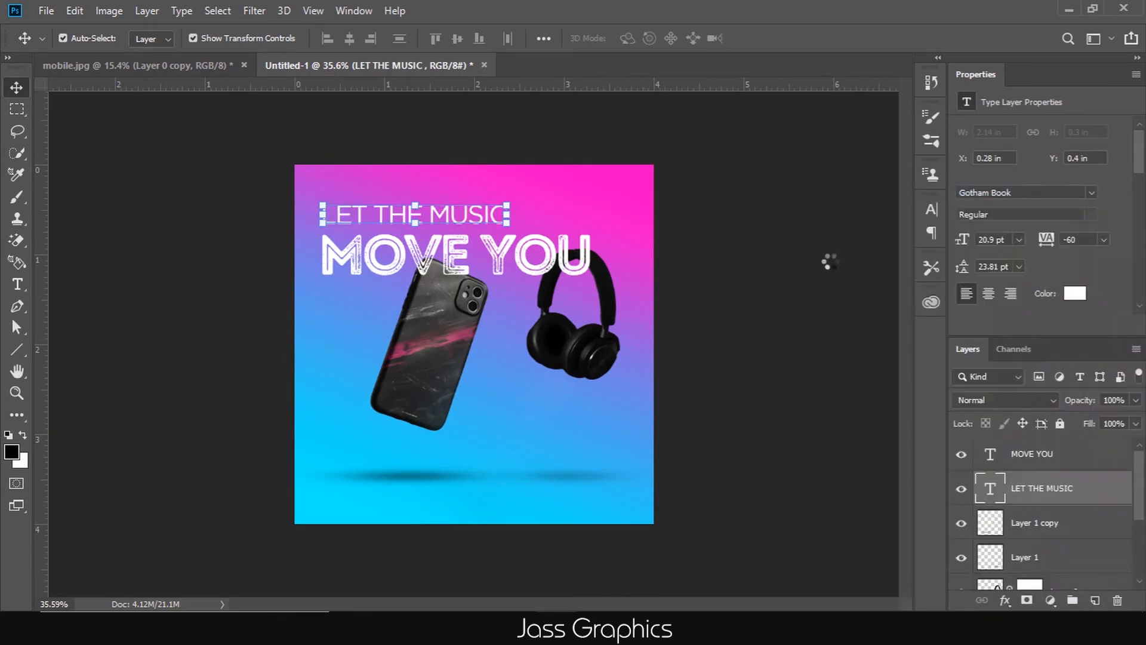
left_click(662, 289)
scroll(664, 292, "down", 3)
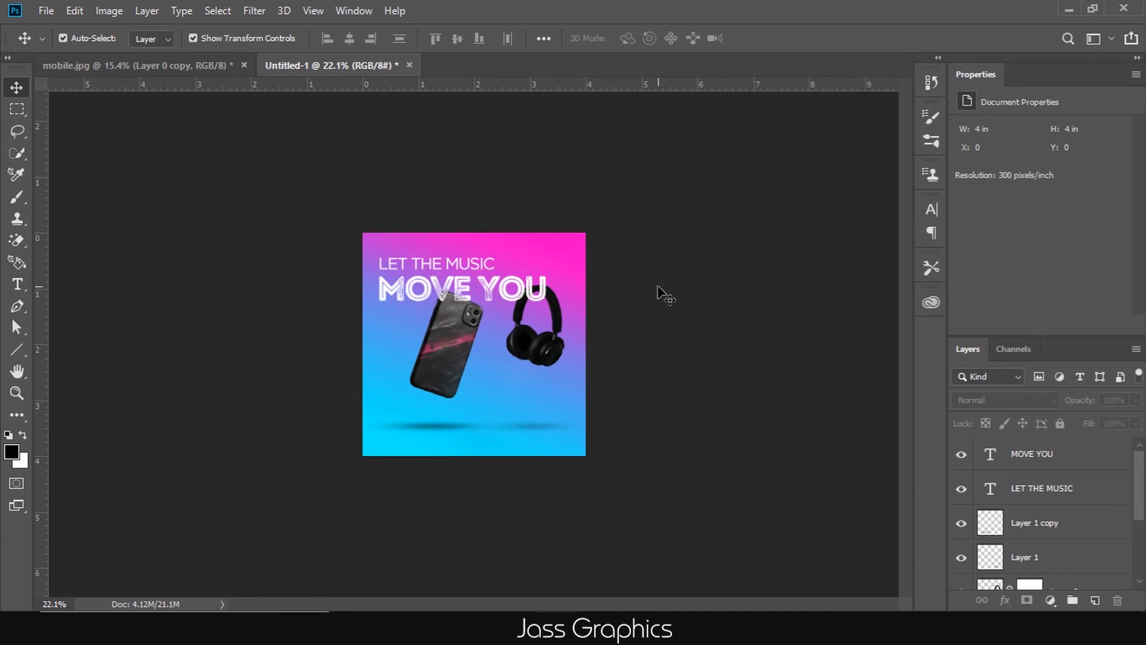
Step: Select the headphone layer together with its shadow layer and move both slightly left and up, closer to the phone
scroll(452, 346, "up", 3)
left_click(599, 370)
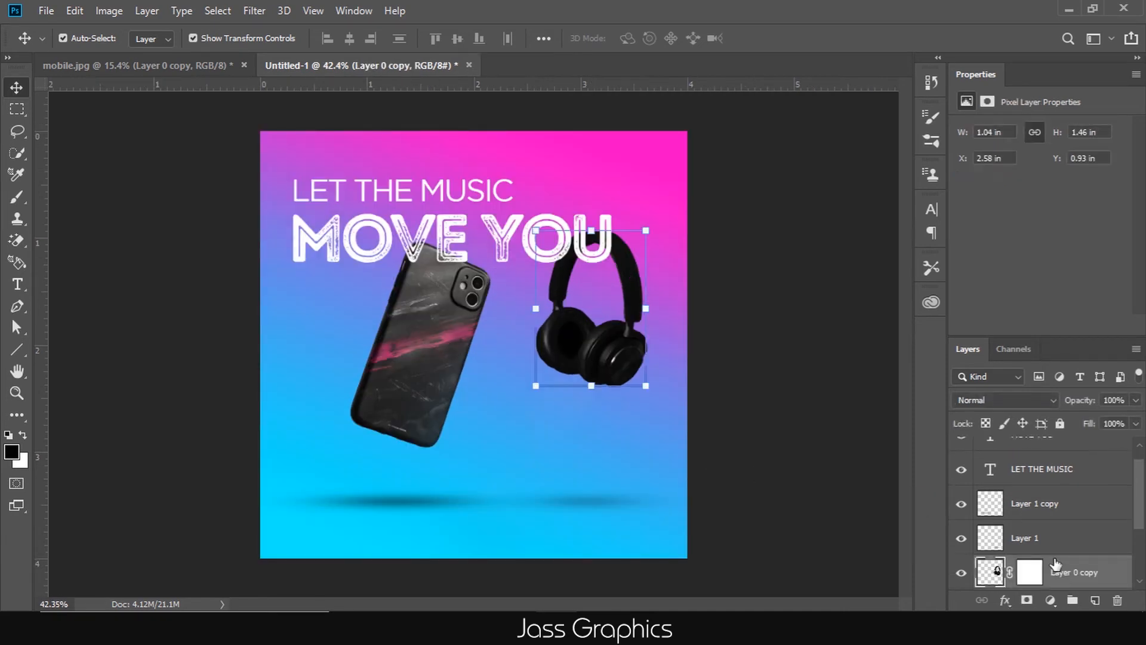
left_click(1041, 546)
left_click(1044, 506)
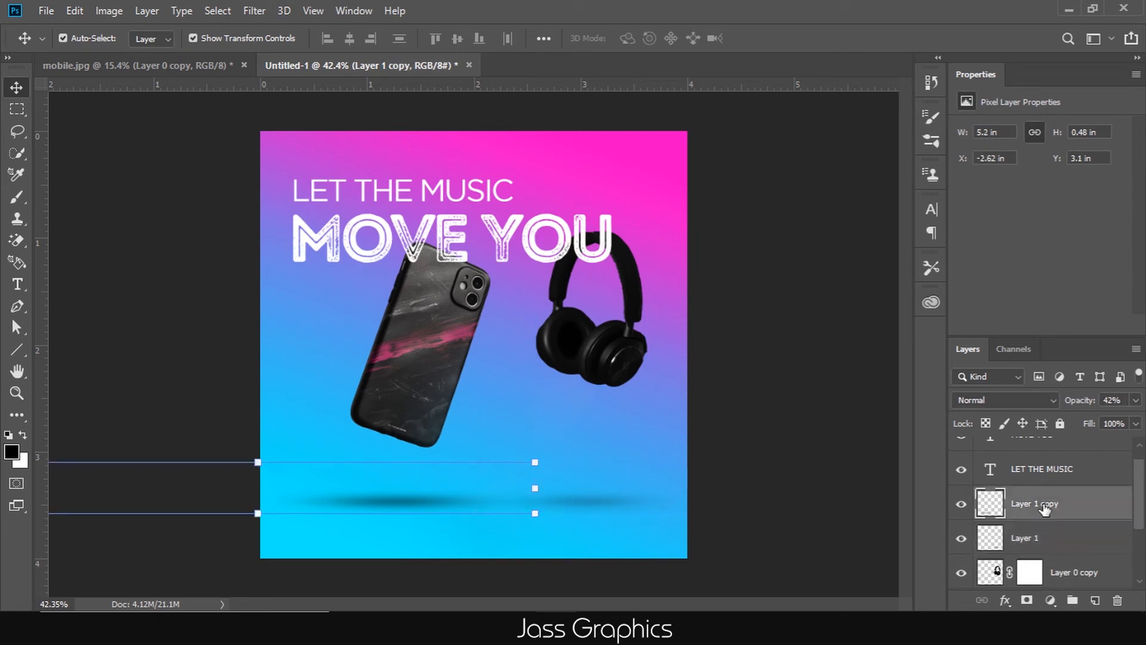
left_click(1060, 540)
scroll(1134, 499, "down", 1)
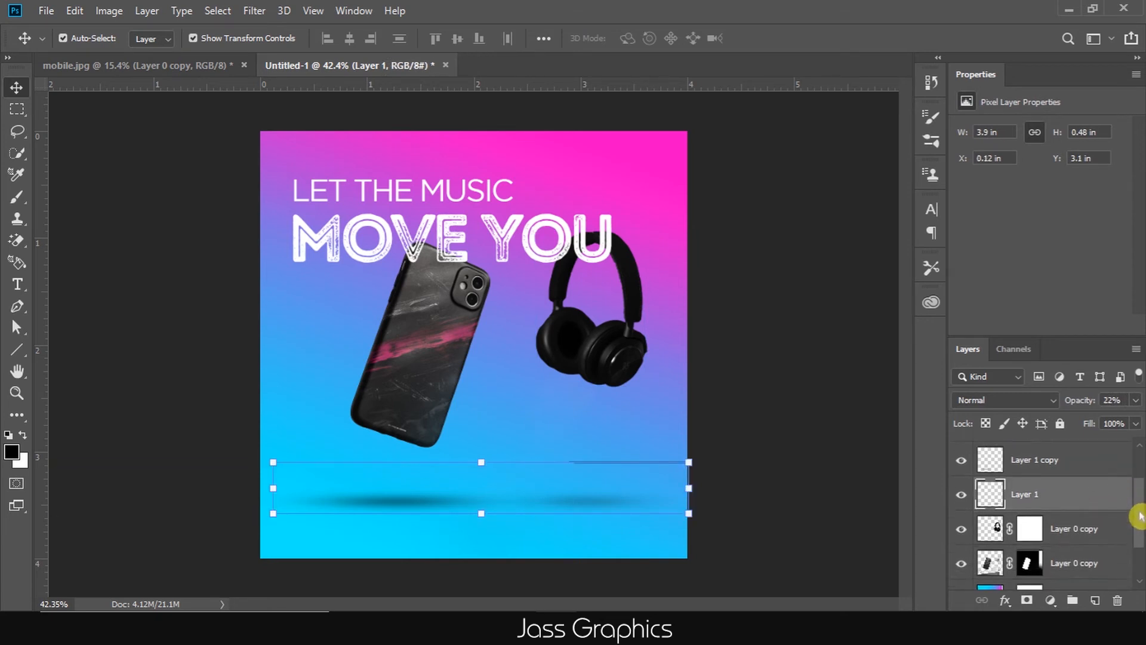
left_click(1090, 531, "ctrl")
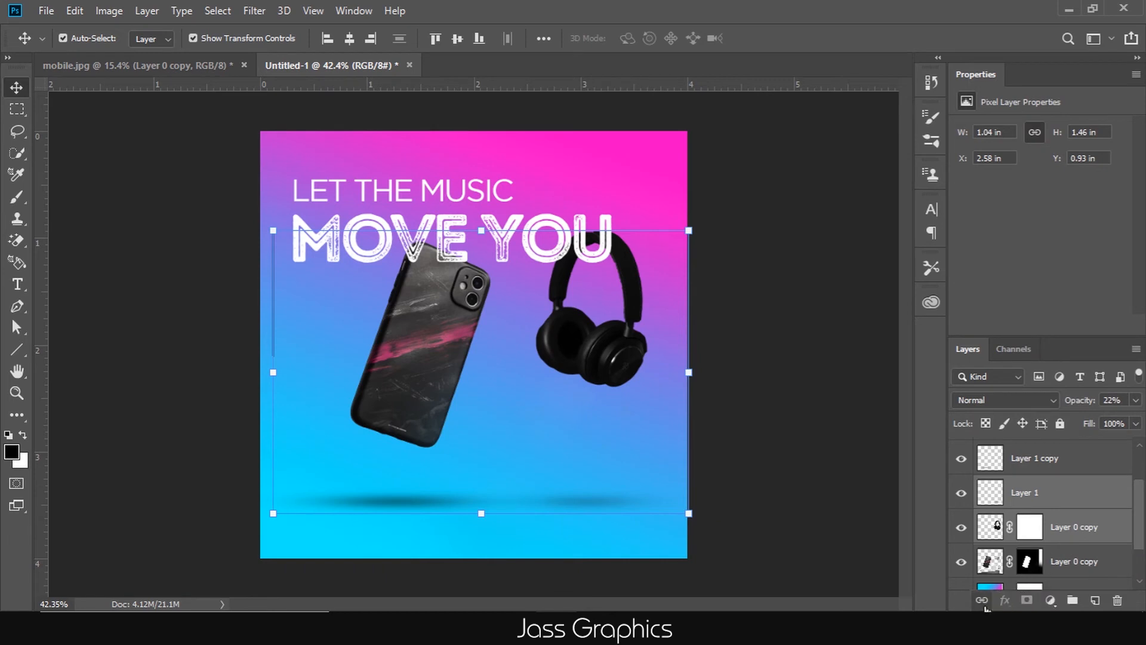
left_click(523, 327)
left_click_drag(627, 360, 604, 335)
left_click(814, 295)
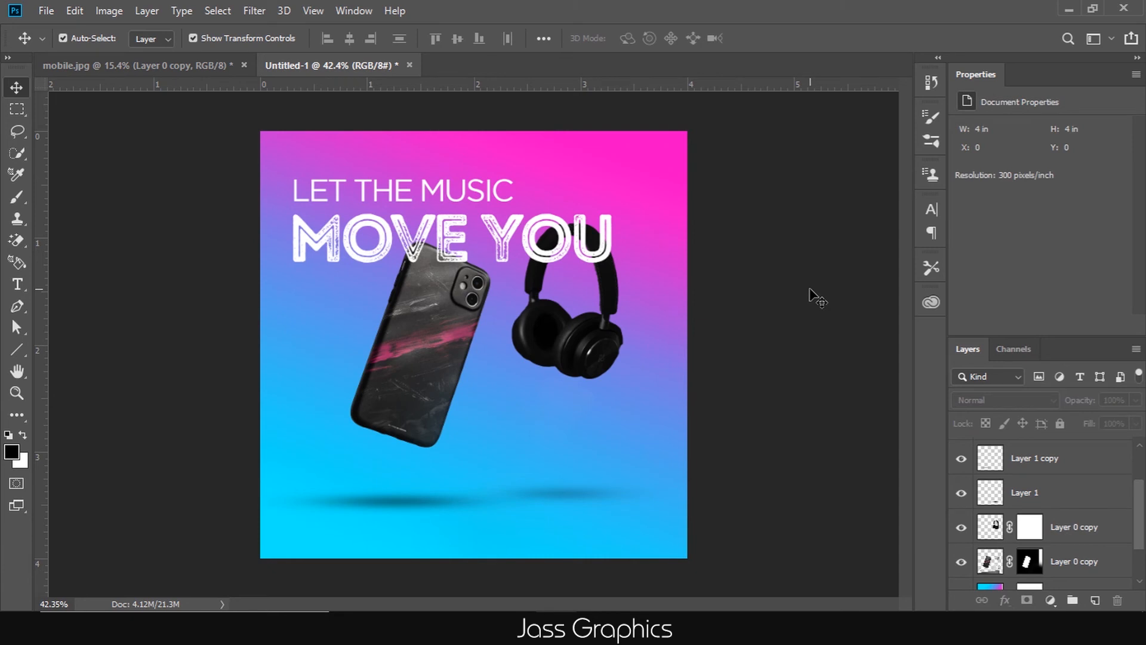
Step: Add a layer mask to the "MOVE YOU" text layer
scroll(644, 212, "up", 2)
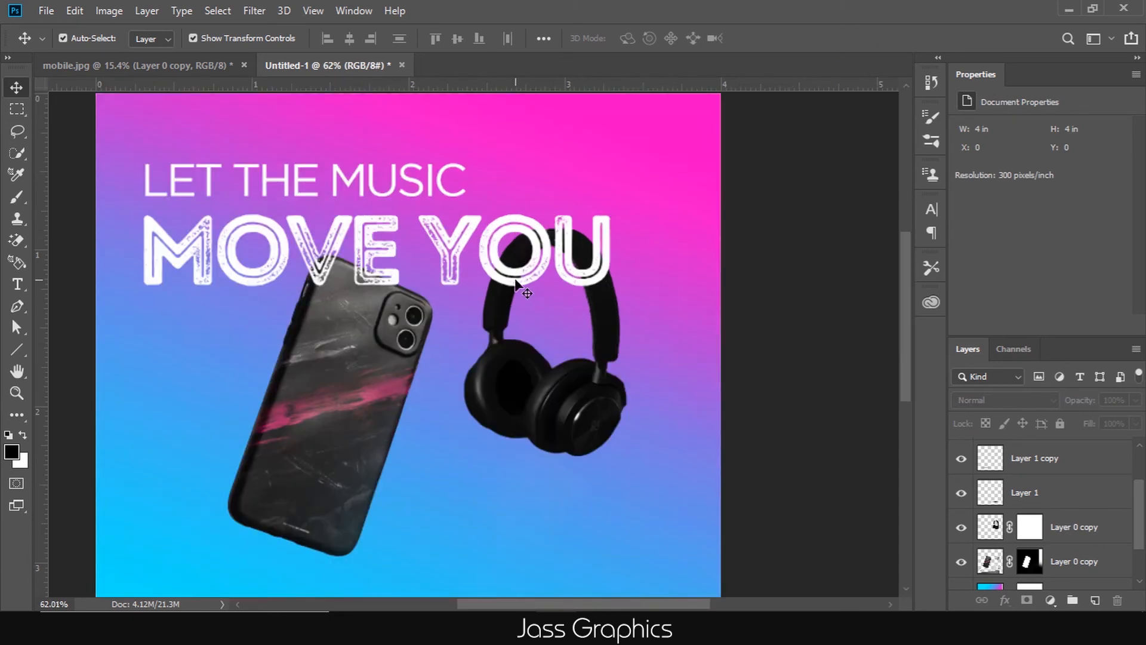
scroll(1050, 531, "up", 2)
left_click(1048, 455)
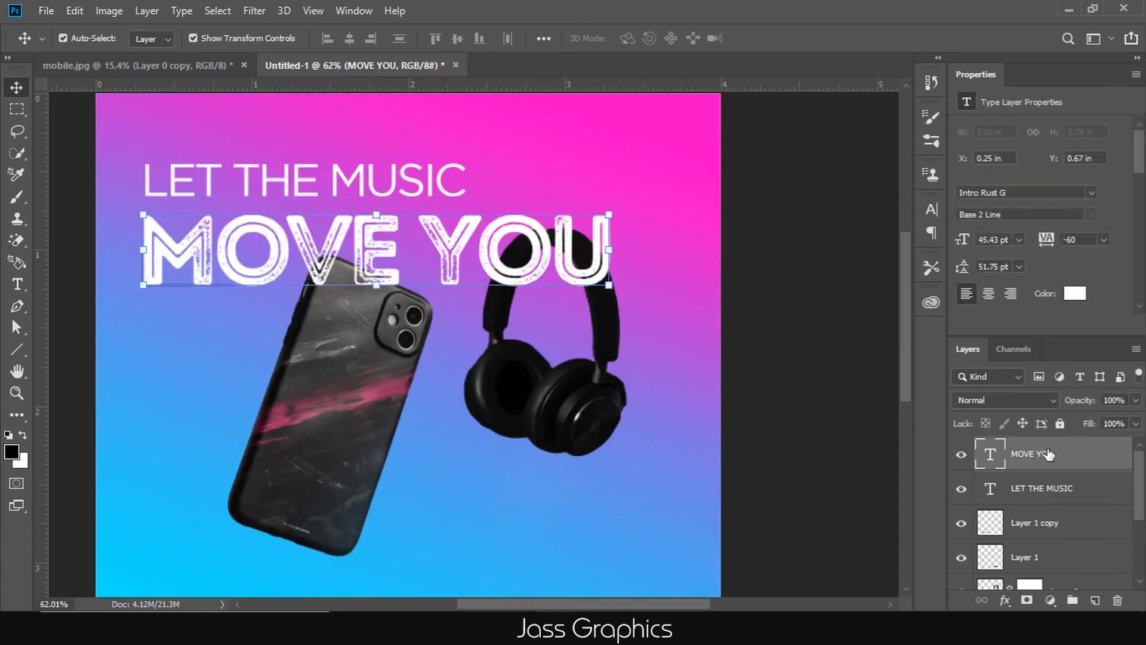
left_click(1027, 600)
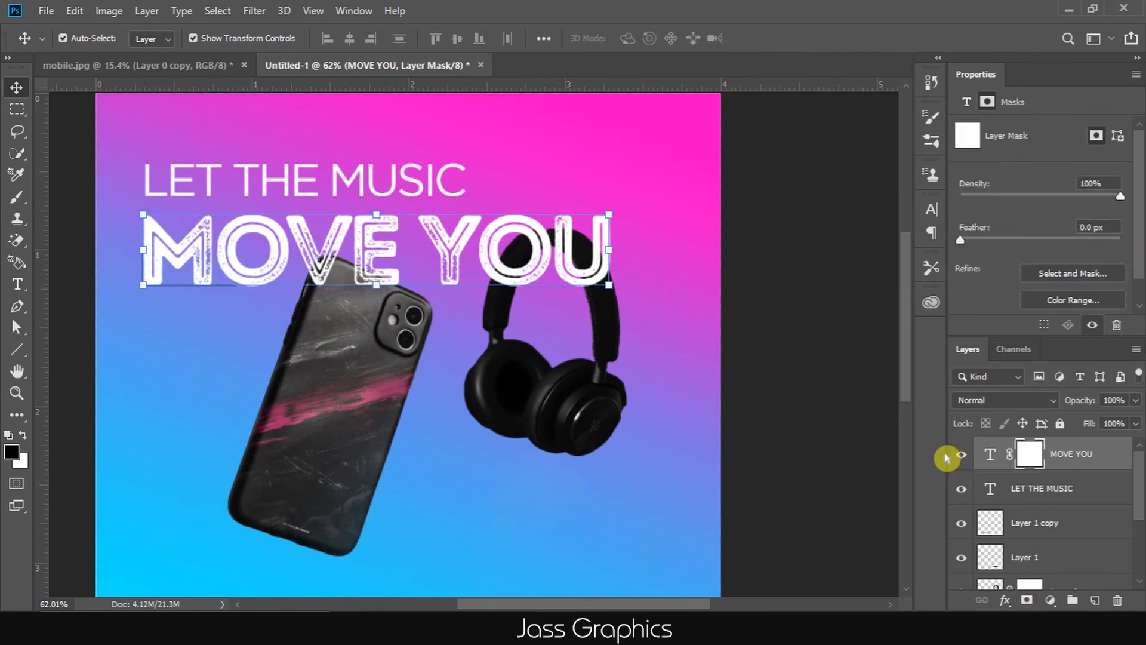
Step: Paint black on the text mask with a 50 px brush to hide the "O" of "YOU" where it crosses the headband's left arm
scroll(545, 278, "down", 3)
key("b")
scroll(542, 257, "up", 8)
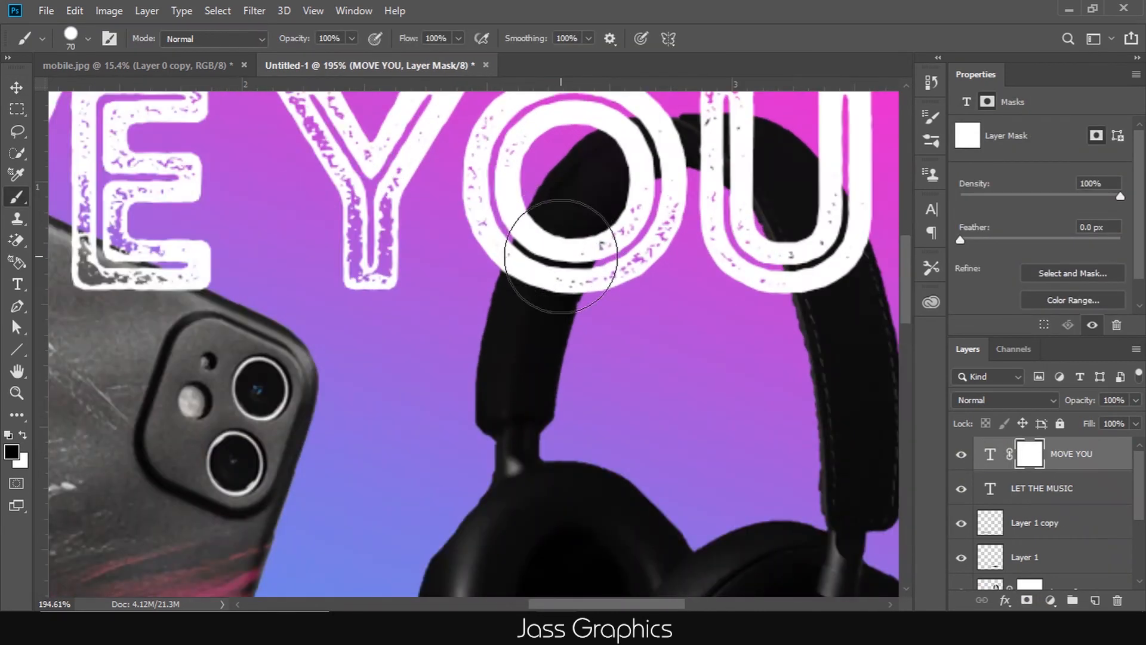
key("bracketleft")
key("bracketleft")
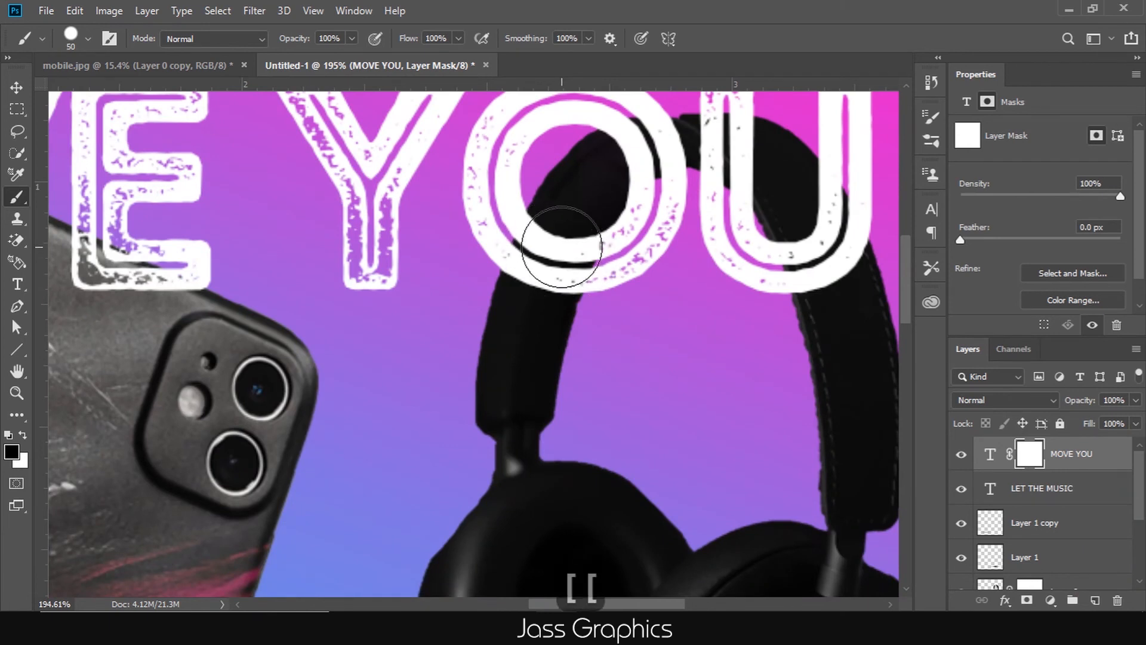
mouse_move(545, 248)
left_mouse_down()
mouse_move(539, 288)
mouse_move(549, 247)
mouse_move(525, 340)
mouse_move(561, 265)
mouse_move(545, 327)
left_mouse_up()
scroll(549, 249, "up", 2)
scroll(583, 288, "up", 6)
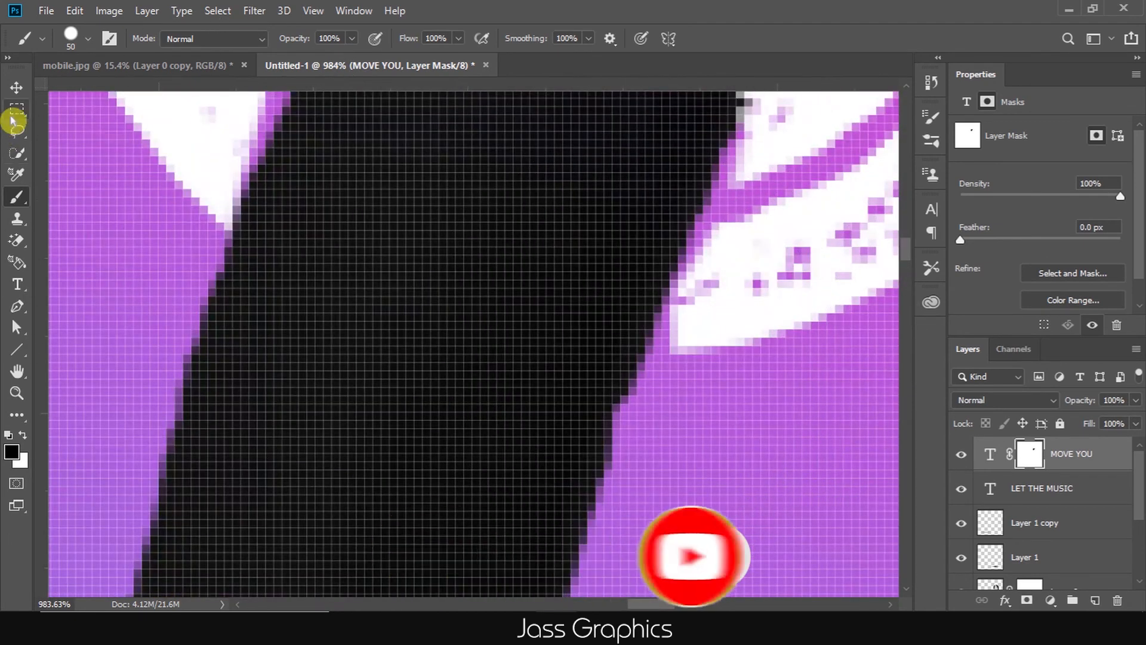
left_click(16, 87)
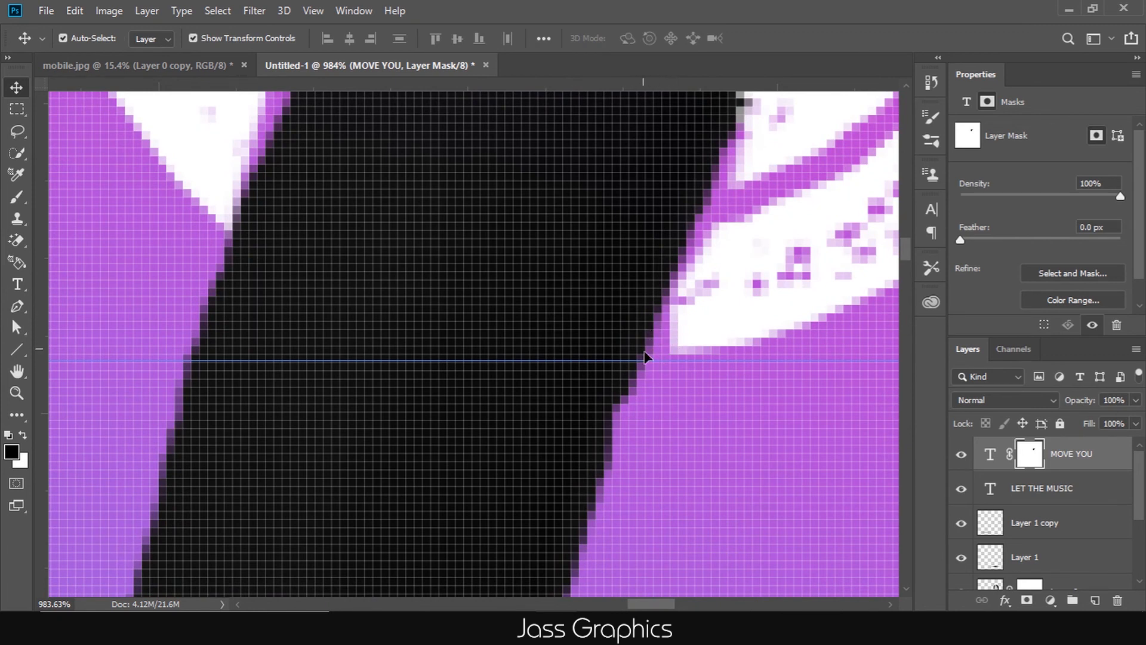
Step: Load the headphone layer's outline as a selection and target the "MOVE YOU" text layer's mask
scroll(1070, 528, "down", 2)
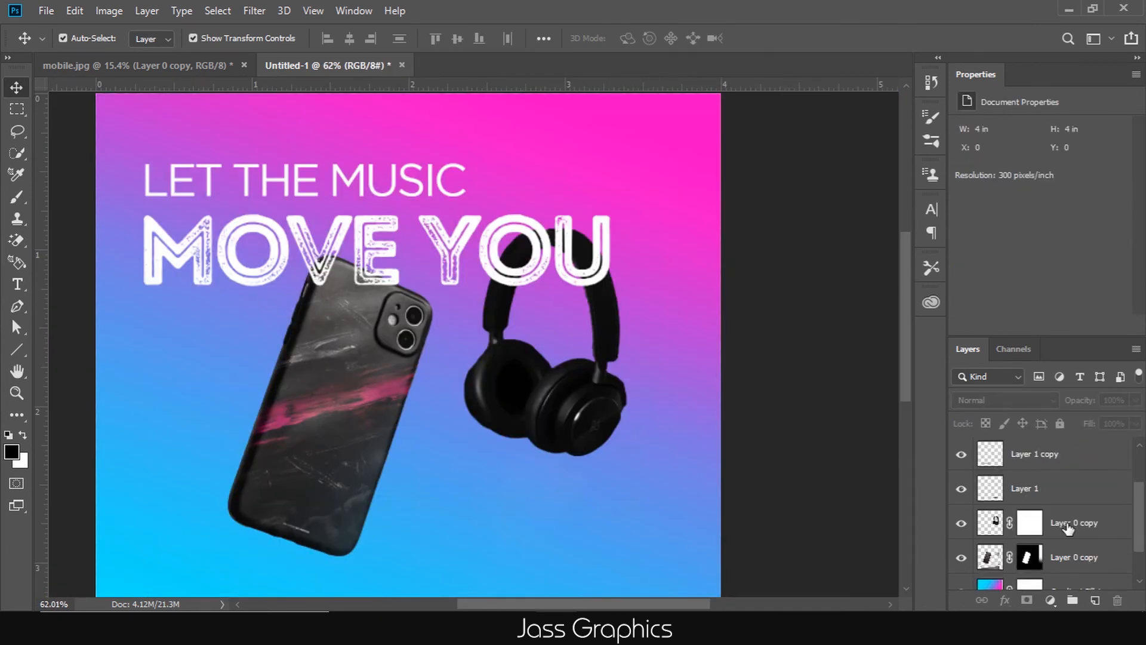
left_click(1069, 528)
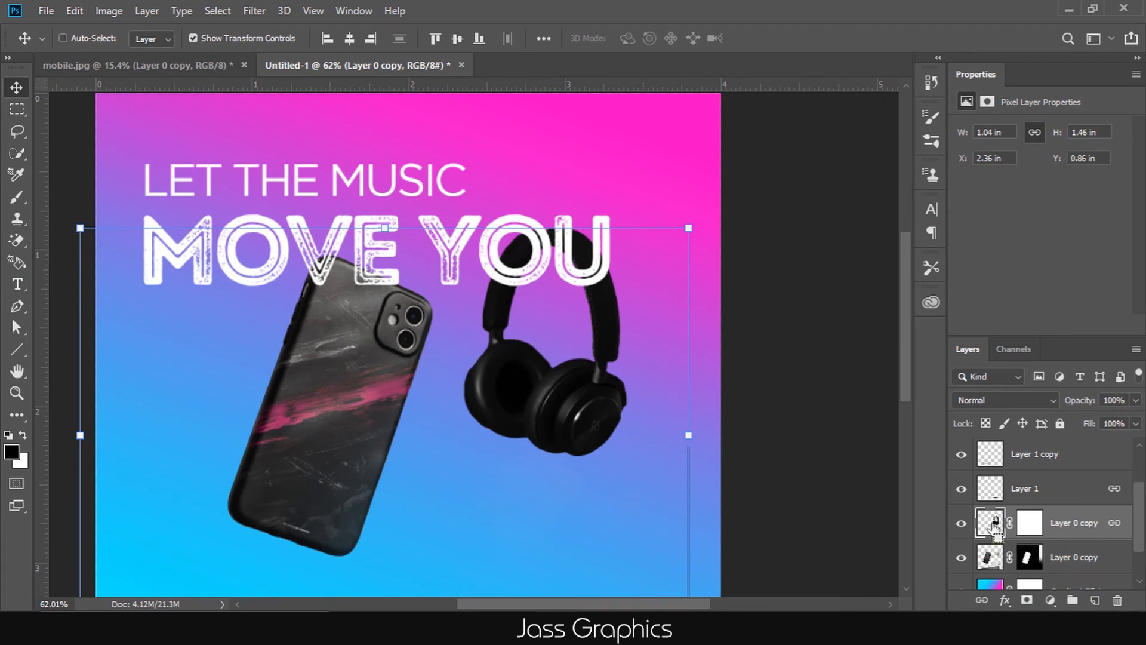
left_click(993, 525, "ctrl")
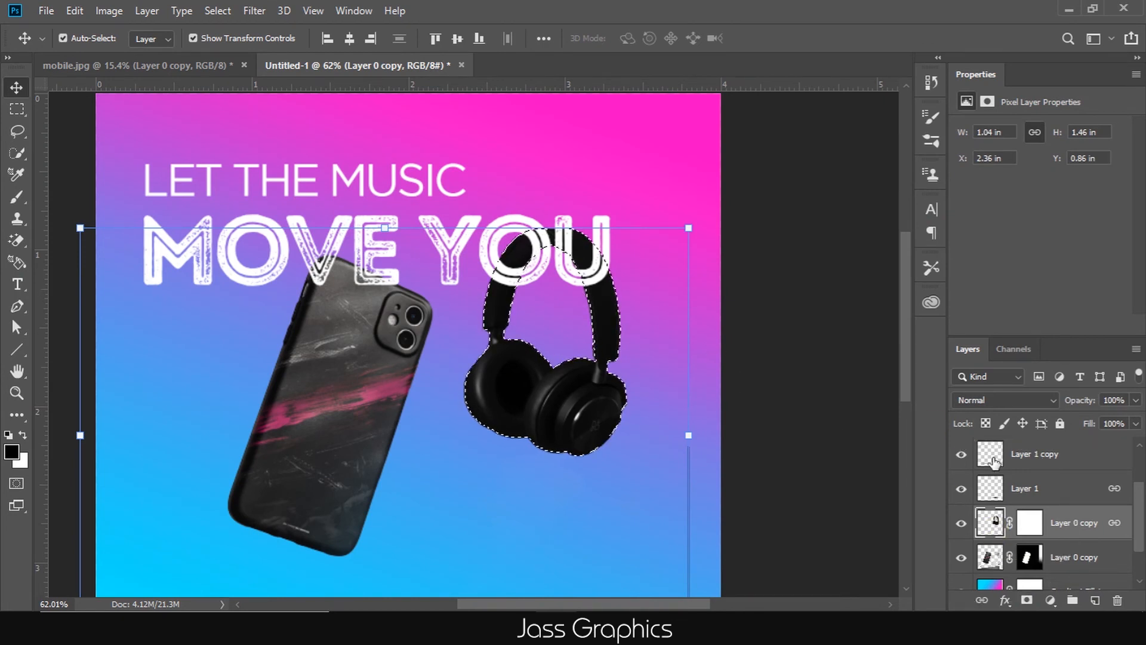
scroll(1081, 539, "up", 2)
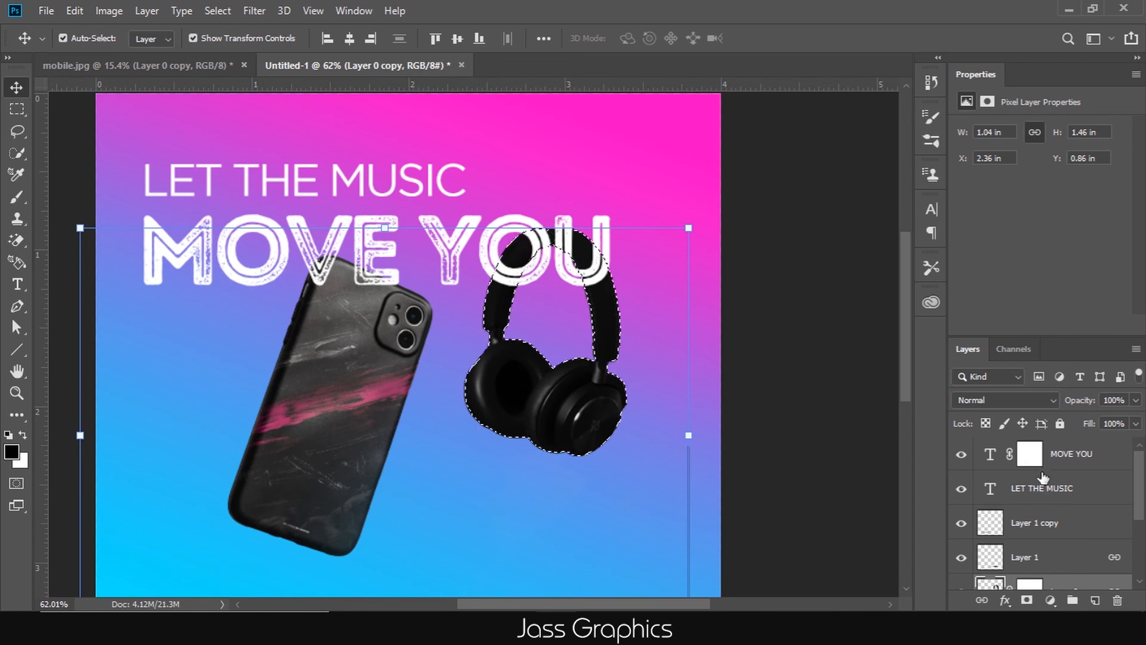
left_click(1038, 457)
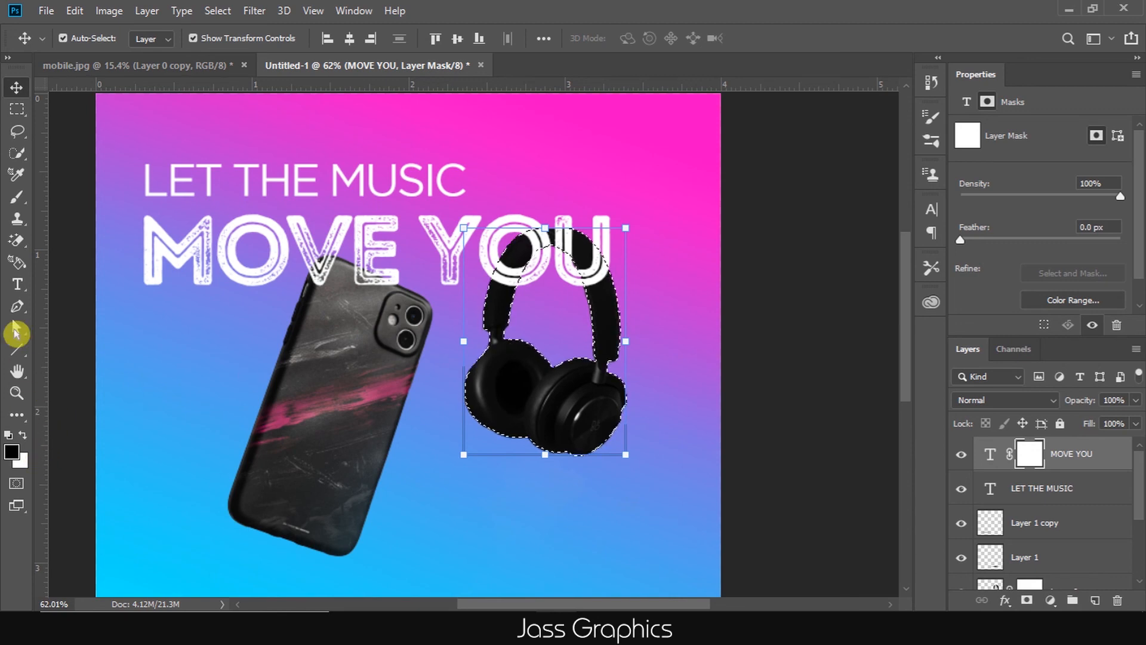
Step: Set up the Brush tool with the Hard Round tip at a size of 70 px
left_click(15, 199)
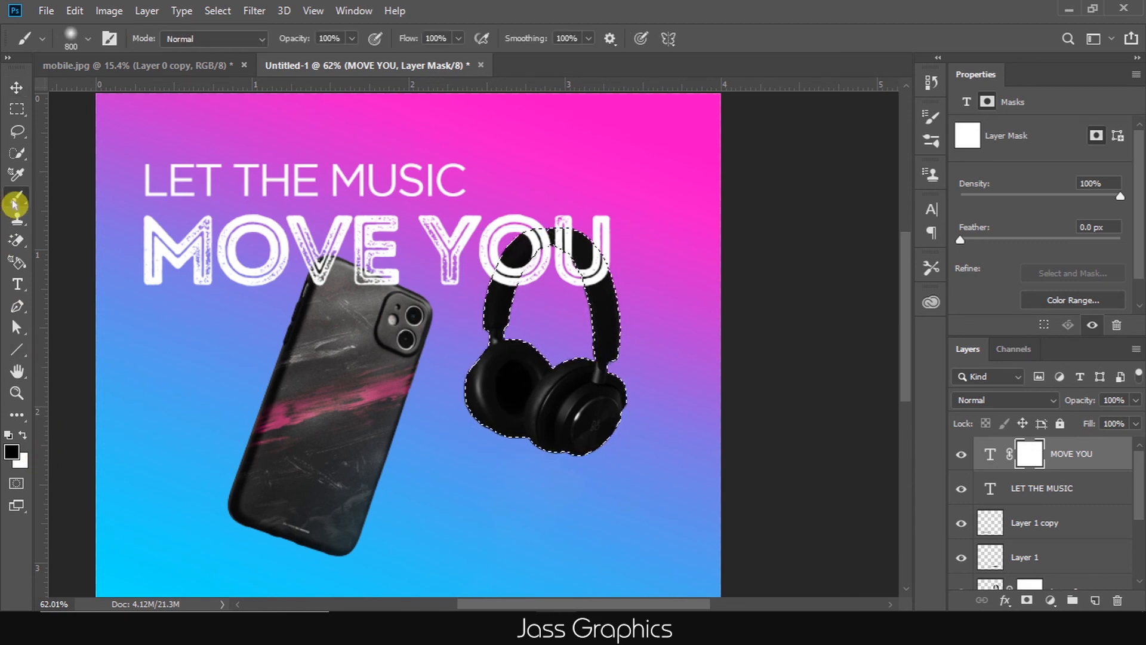
scroll(493, 271, "up", 5)
key("bracketleft")
key("bracketleft")
key("bracketleft")
key("bracketleft")
key("bracketleft")
key("bracketleft")
key("bracketleft")
key("bracketleft")
key("bracketleft")
key("bracketleft")
key("bracketleft")
key("bracketleft")
key("bracketleft")
key("bracketleft")
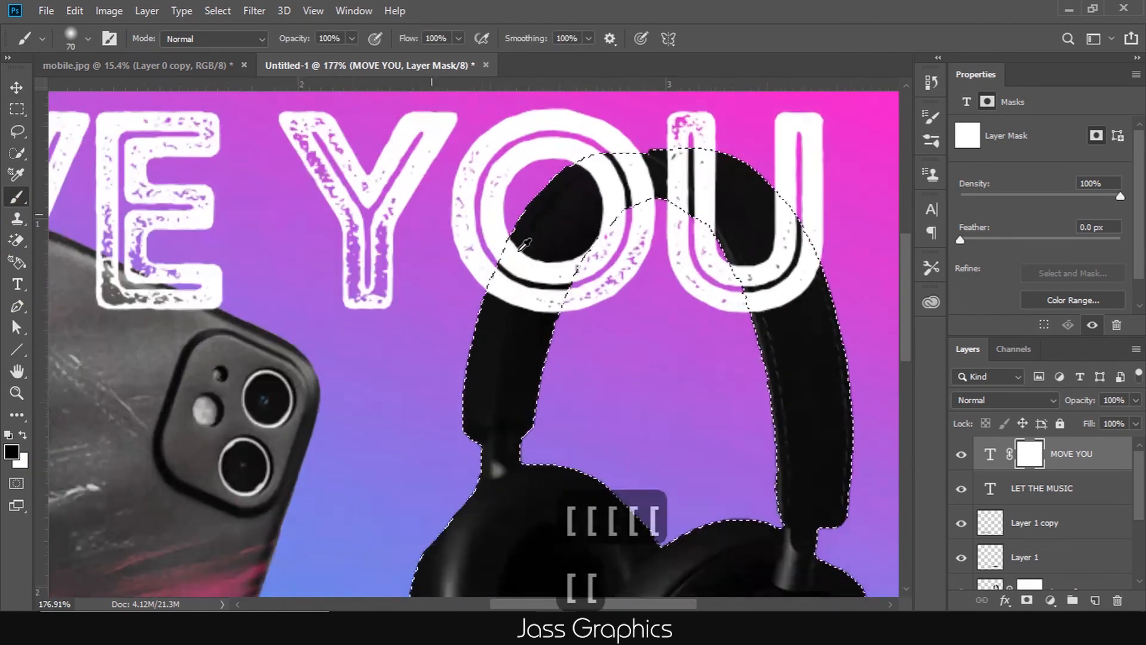
left_click(88, 38)
scroll(137, 251, "down", 2)
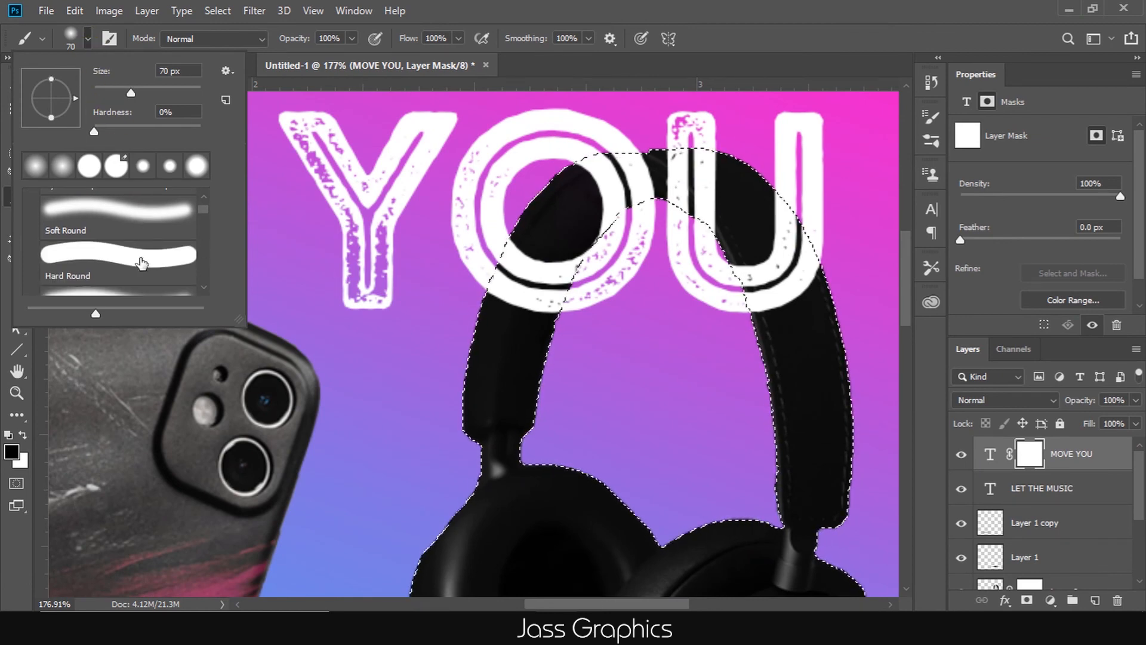
left_click(143, 261)
Step: Paint black on the mask within the selection where the headband's outer arms cross the "O" and "U" of "YOU", and deselect
left_click_drag(536, 272, 550, 369)
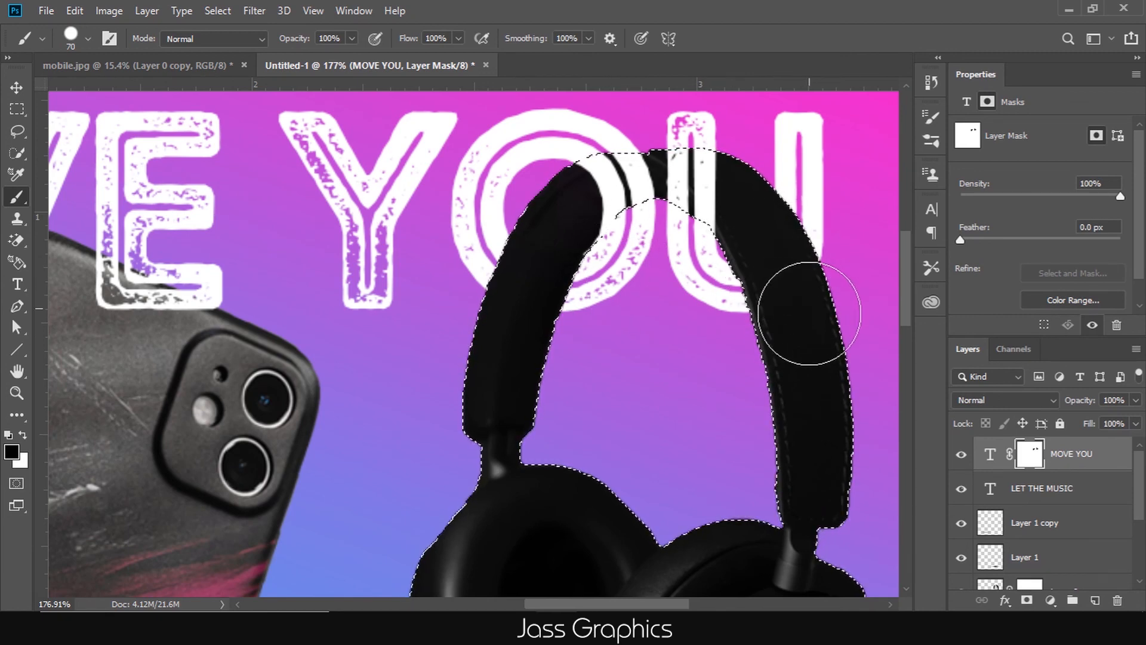
scroll(660, 393, "down", 4)
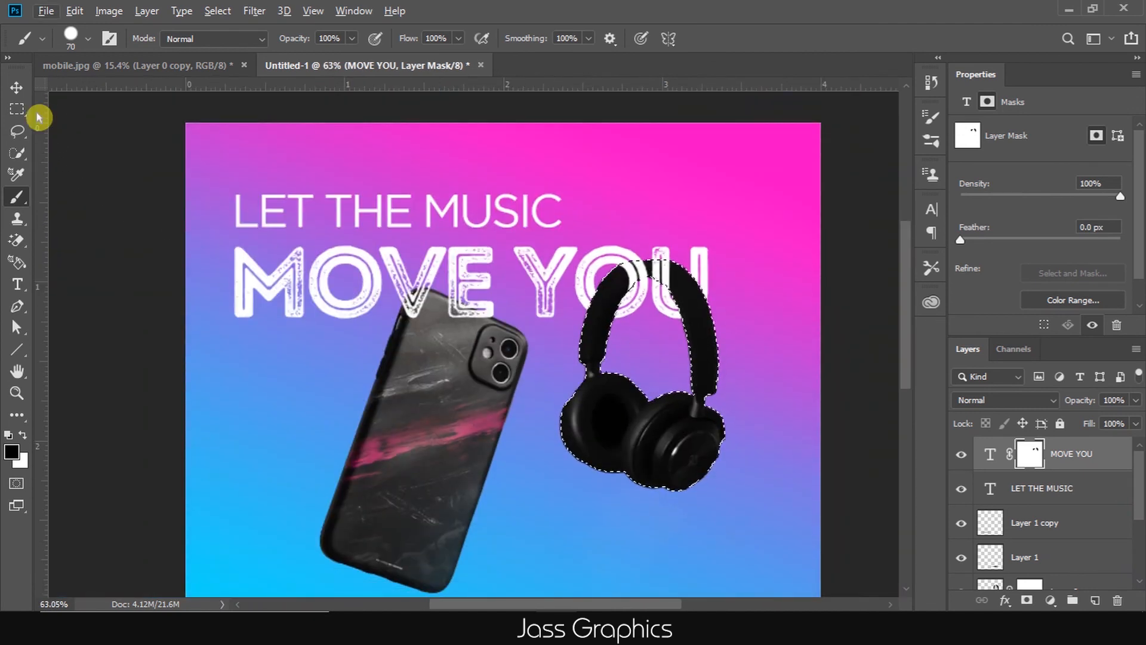
left_click(16, 87)
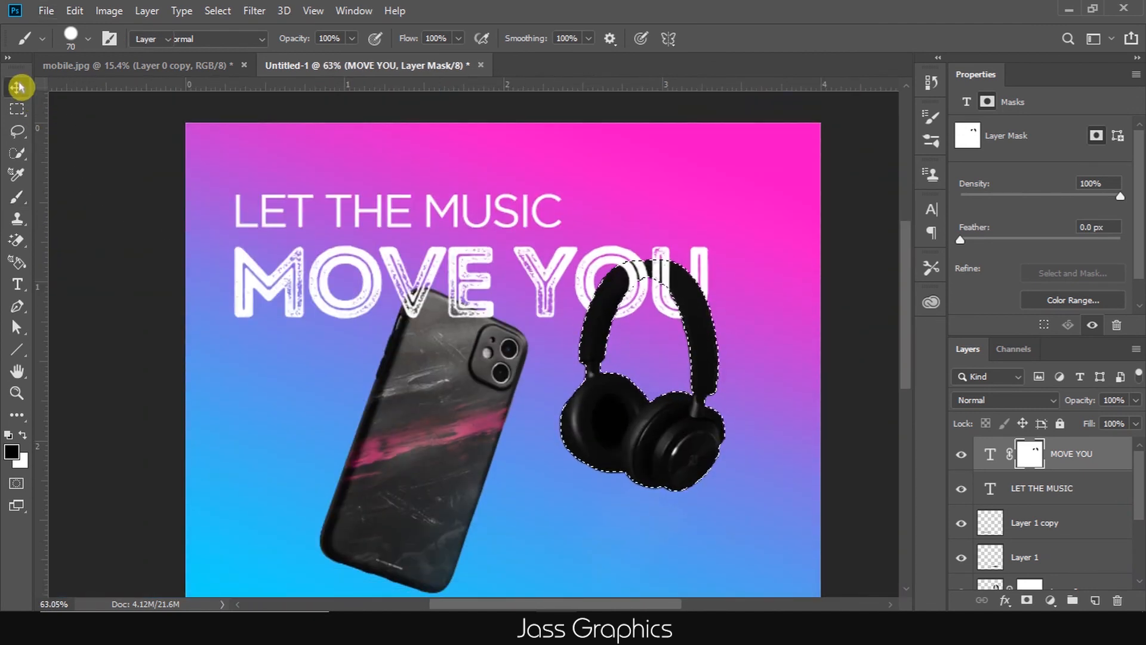
left_click(871, 377)
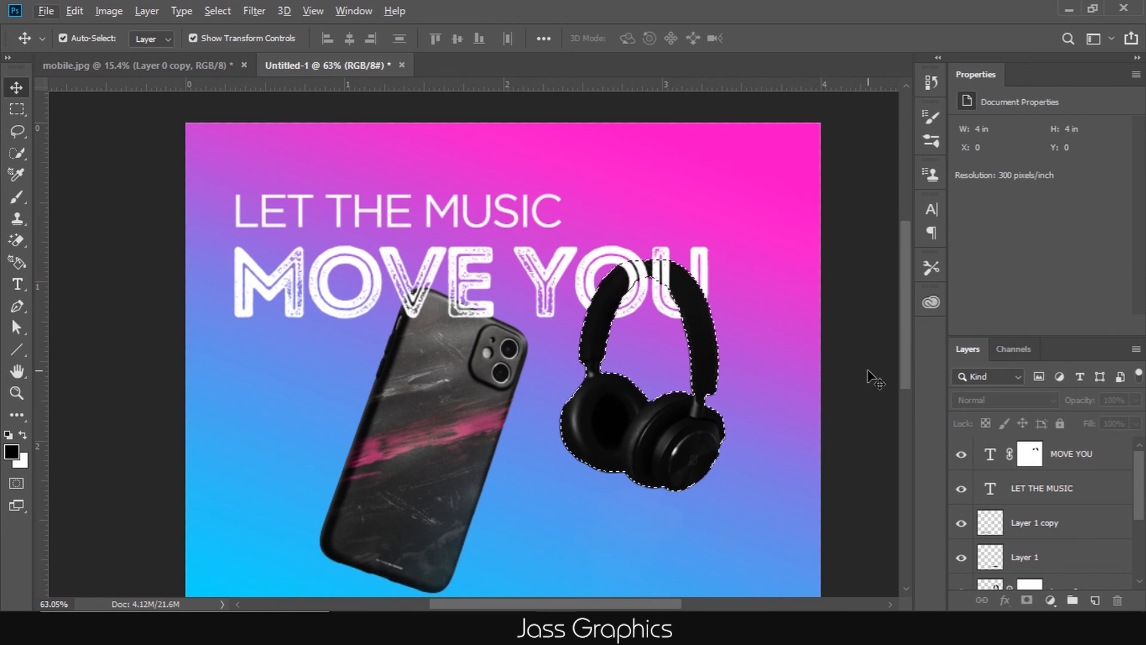
key("ctrl+d")
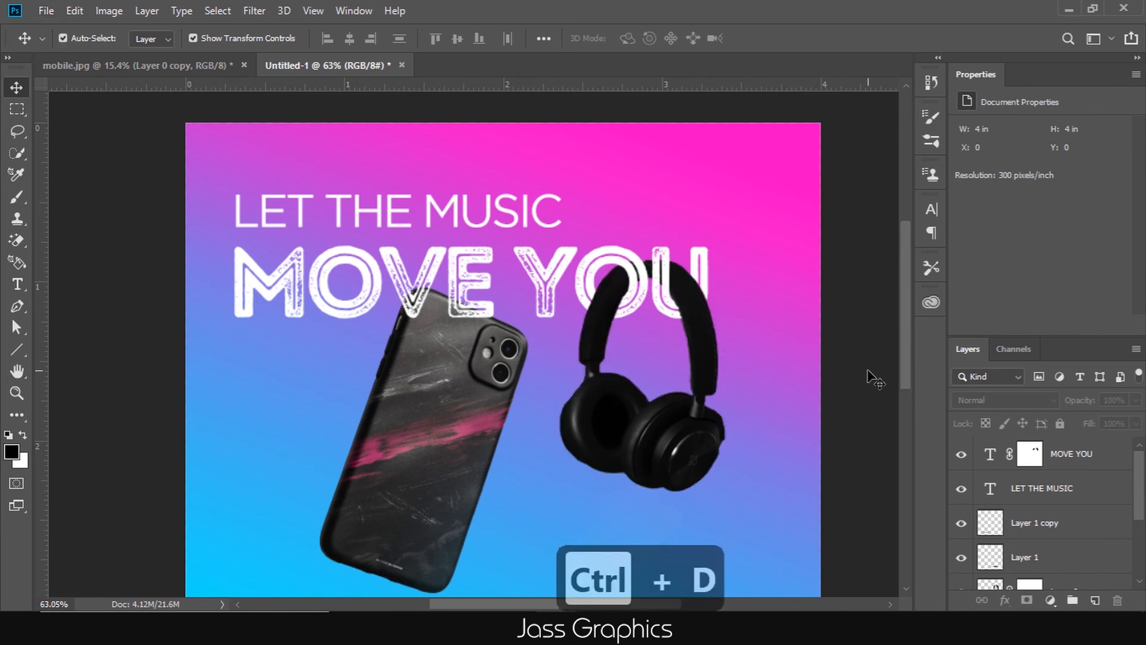
scroll(870, 377, "down", 1)
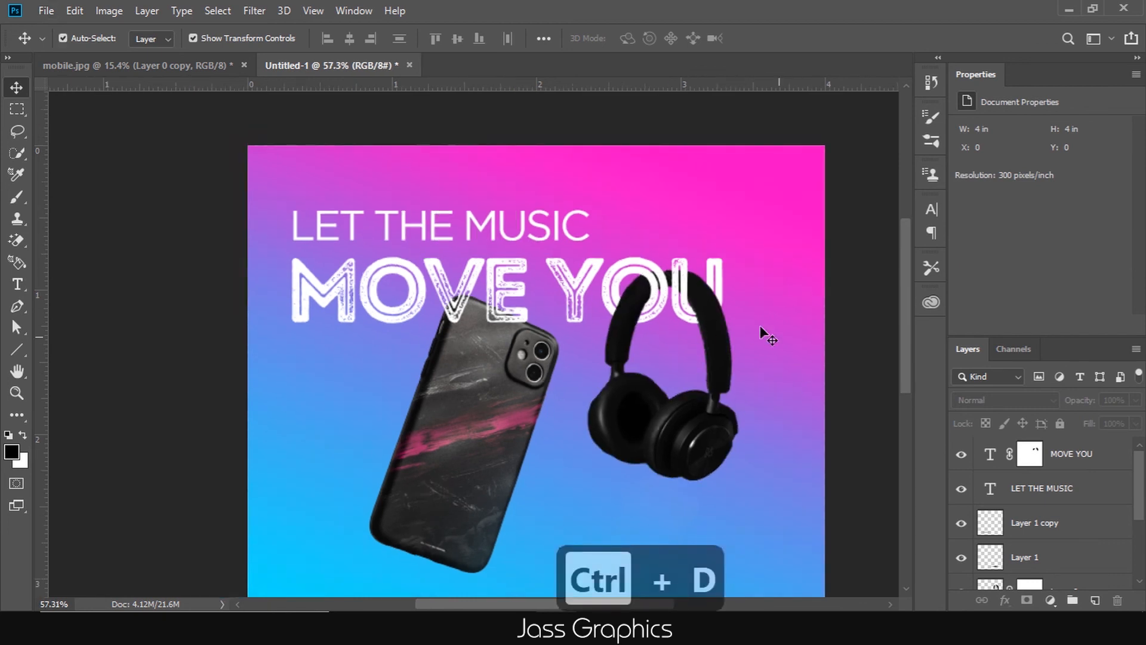
scroll(638, 350, "down", 4)
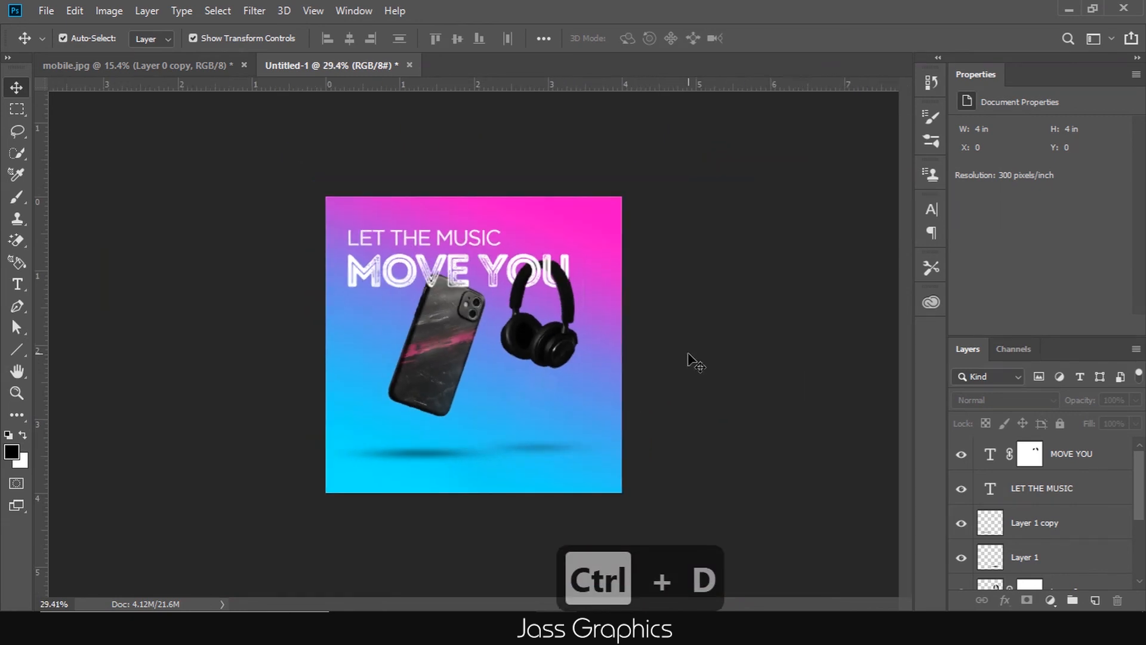
scroll(796, 388, "down", 1)
scroll(155, 243, "up", 2)
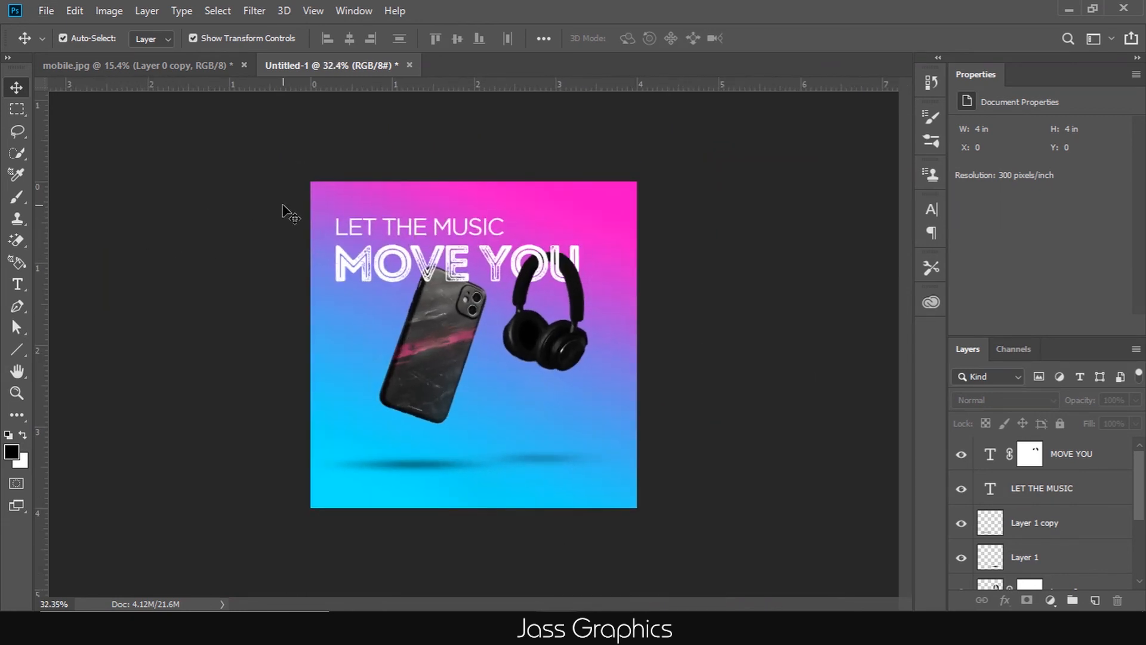